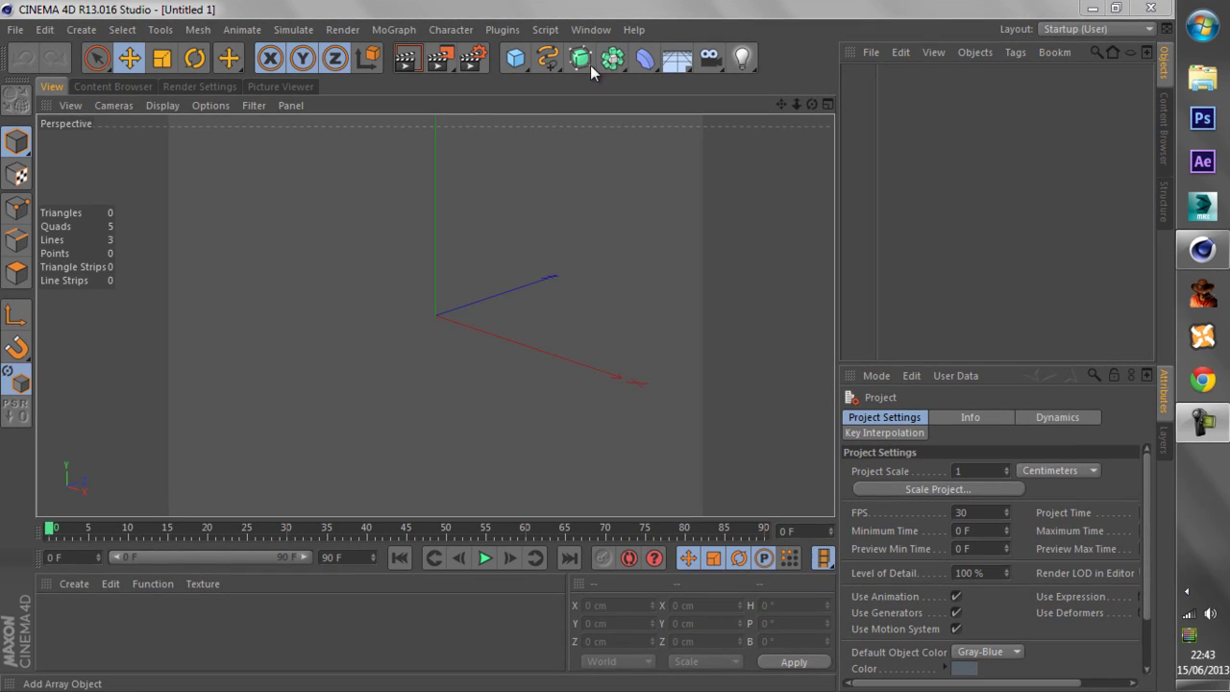
- Add a HyperNURBS and a cube, and make the cube a child of the HyperNURBS
{"action": "left_click_drag", "start_coordinate": [583, 59], "coordinate": [648, 74]}
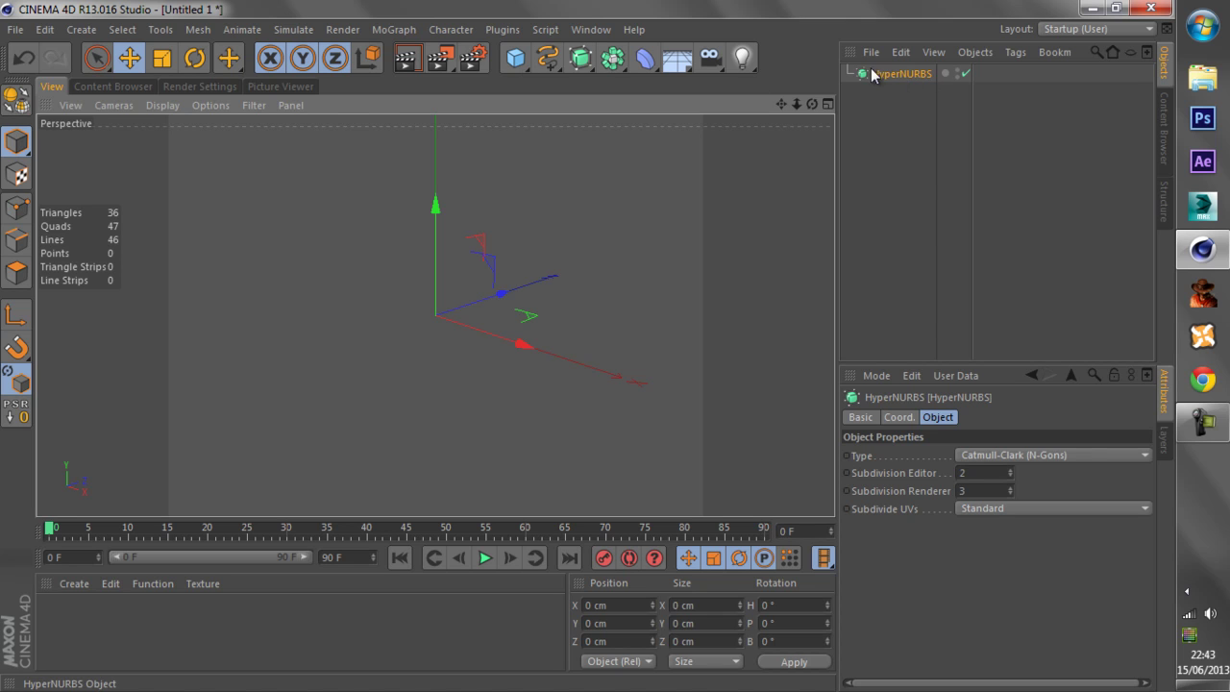
{"action": "left_click", "coordinate": [515, 58]}
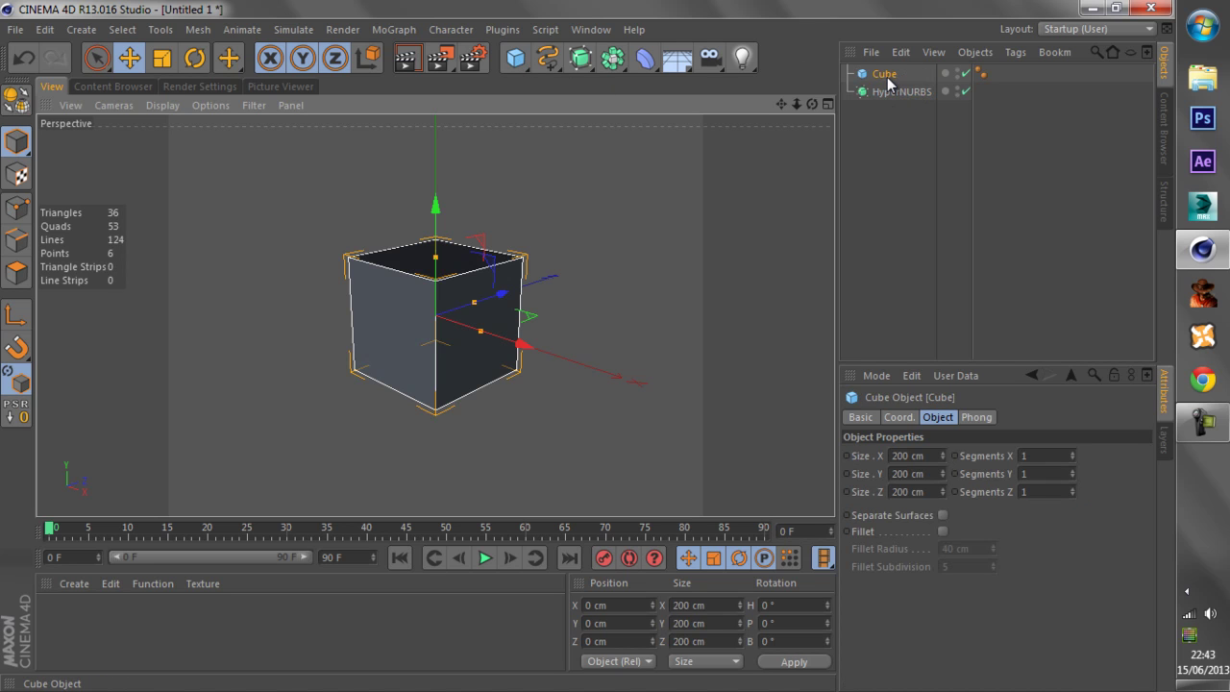
{"action": "left_click_drag", "start_coordinate": [885, 74], "coordinate": [884, 92]}
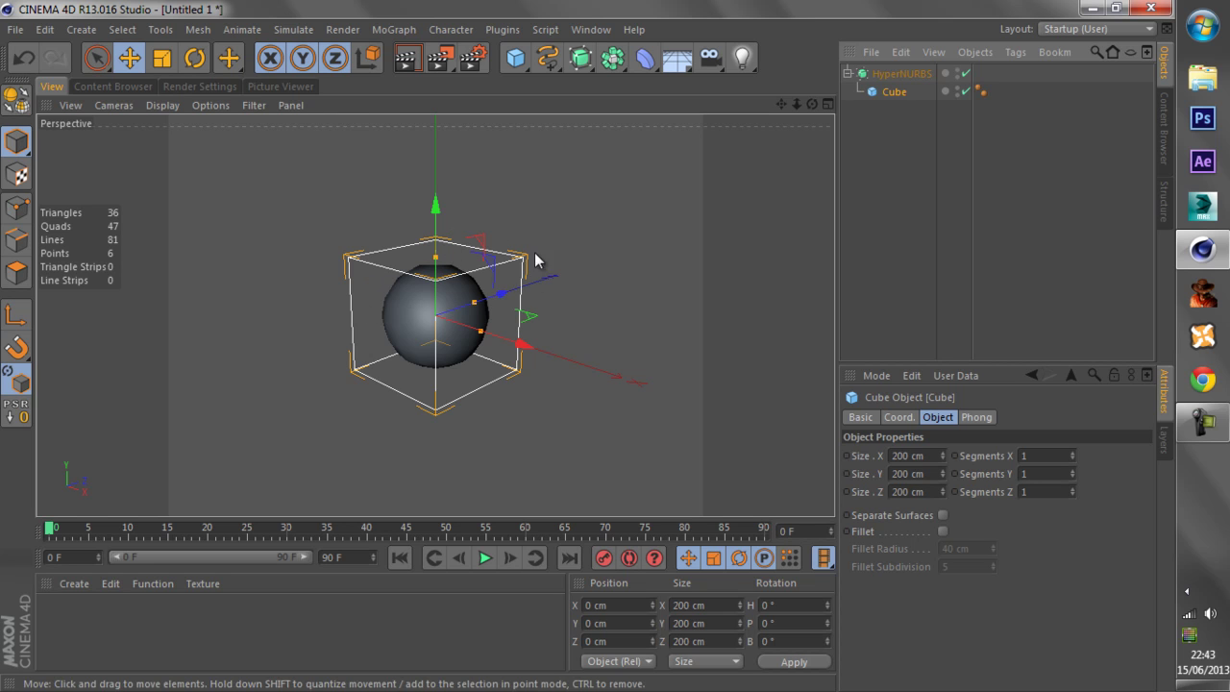
- Raise the HyperNURBS editor subdivision to 5
{"action": "left_click", "coordinate": [896, 74]}
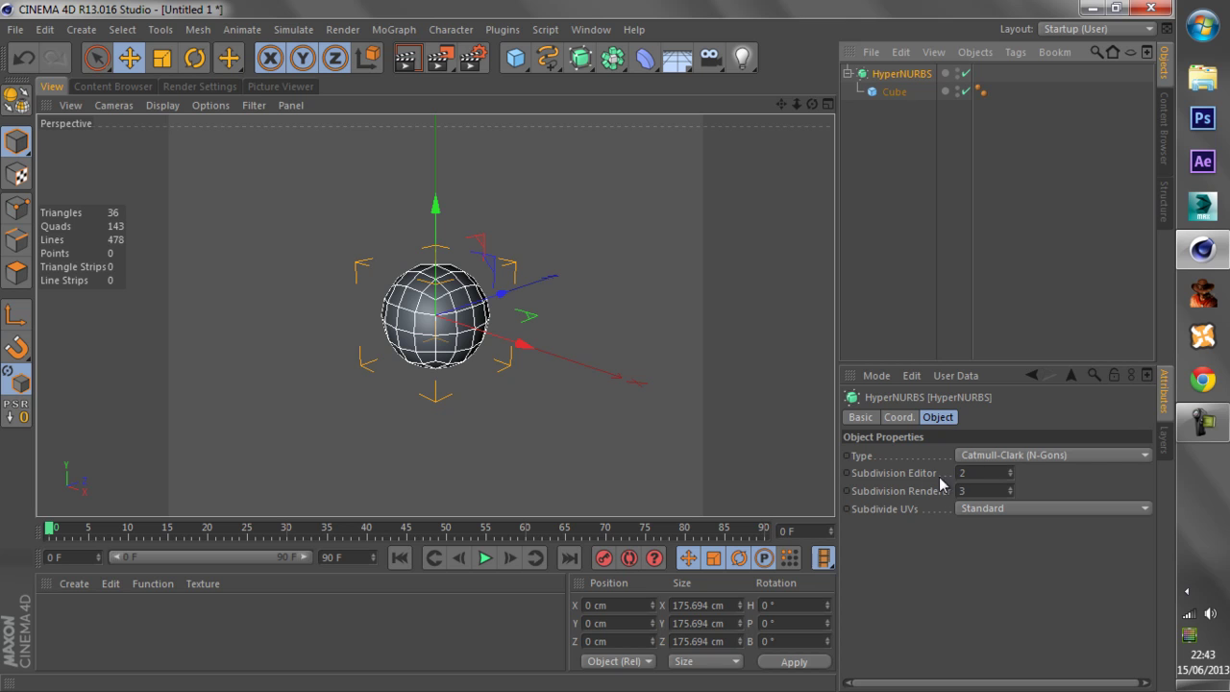
{"action": "type", "text": "2"}
{"action": "key", "text": "Return"}
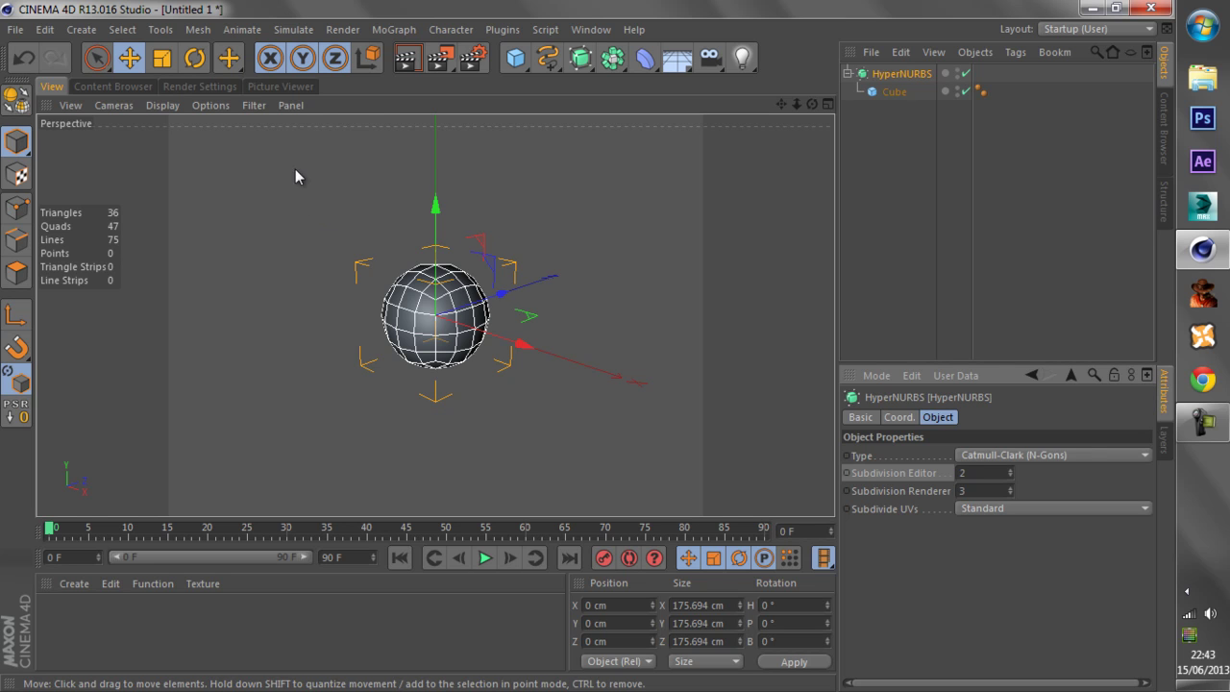
{"action": "left_click", "coordinate": [1009, 468]}
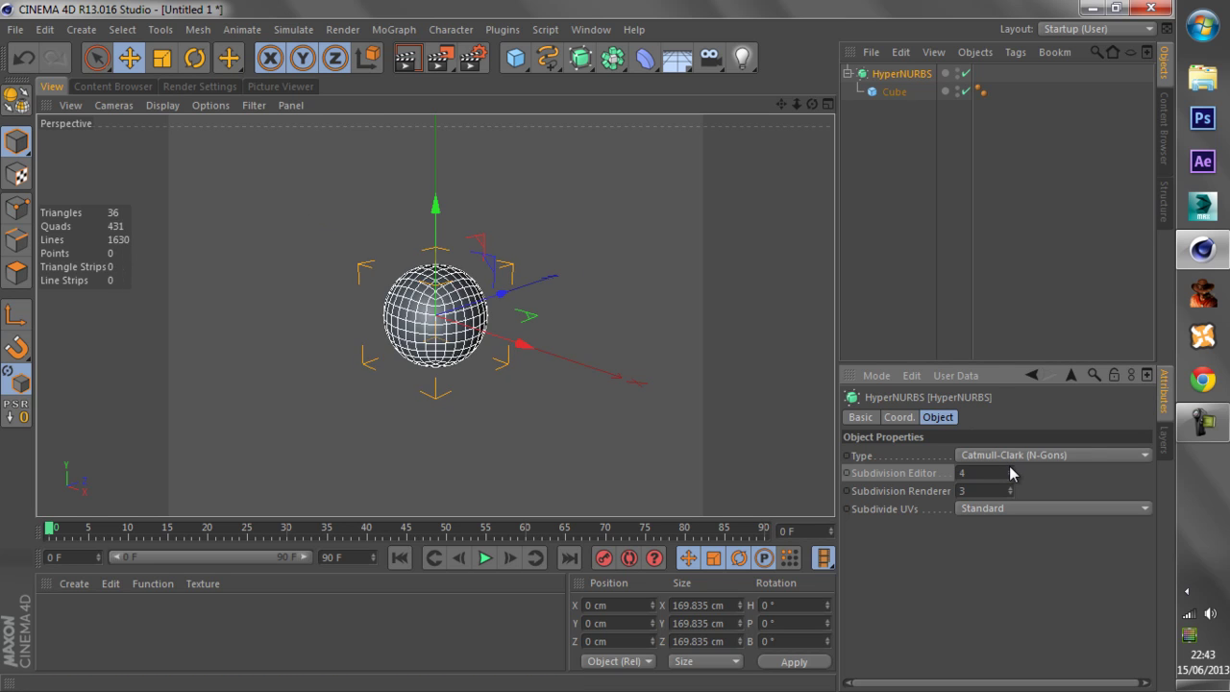
{"action": "left_click", "coordinate": [1010, 468]}
{"action": "left_click", "coordinate": [1009, 468]}
{"action": "left_click_drag", "start_coordinate": [812, 104], "coordinate": [585, 341]}
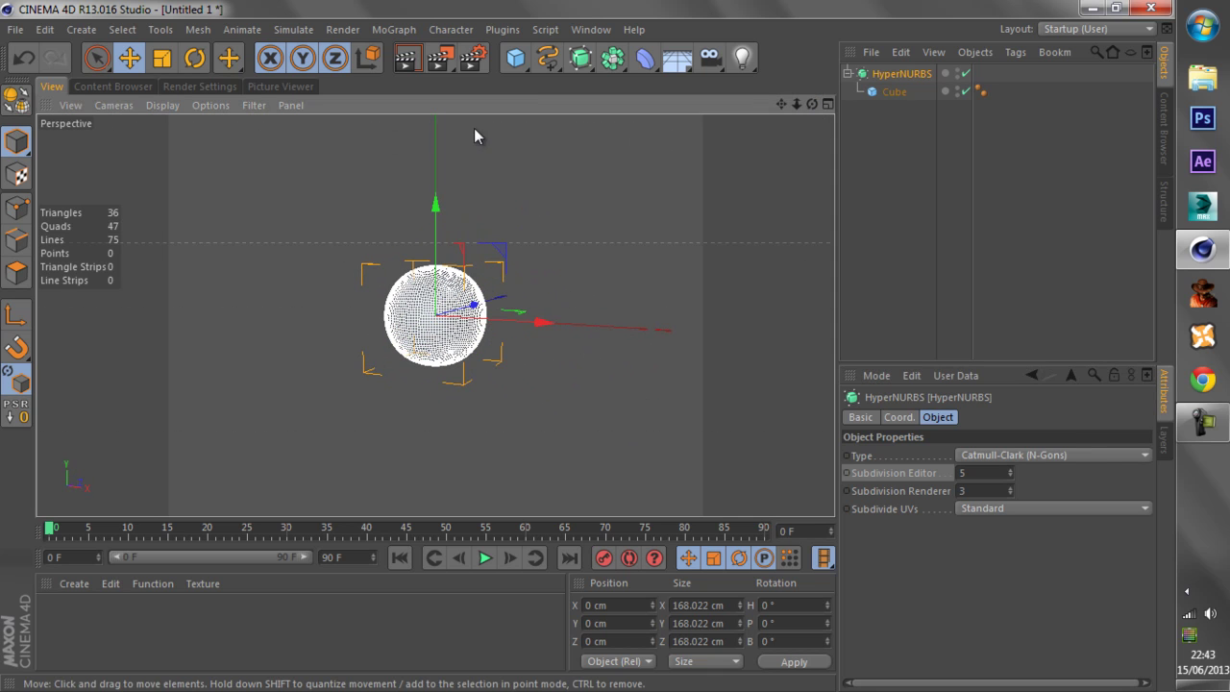
- Set the HyperNURBS editor subdivision to 2
{"action": "left_click", "coordinate": [1007, 476]}
{"action": "left_click", "coordinate": [1008, 476]}
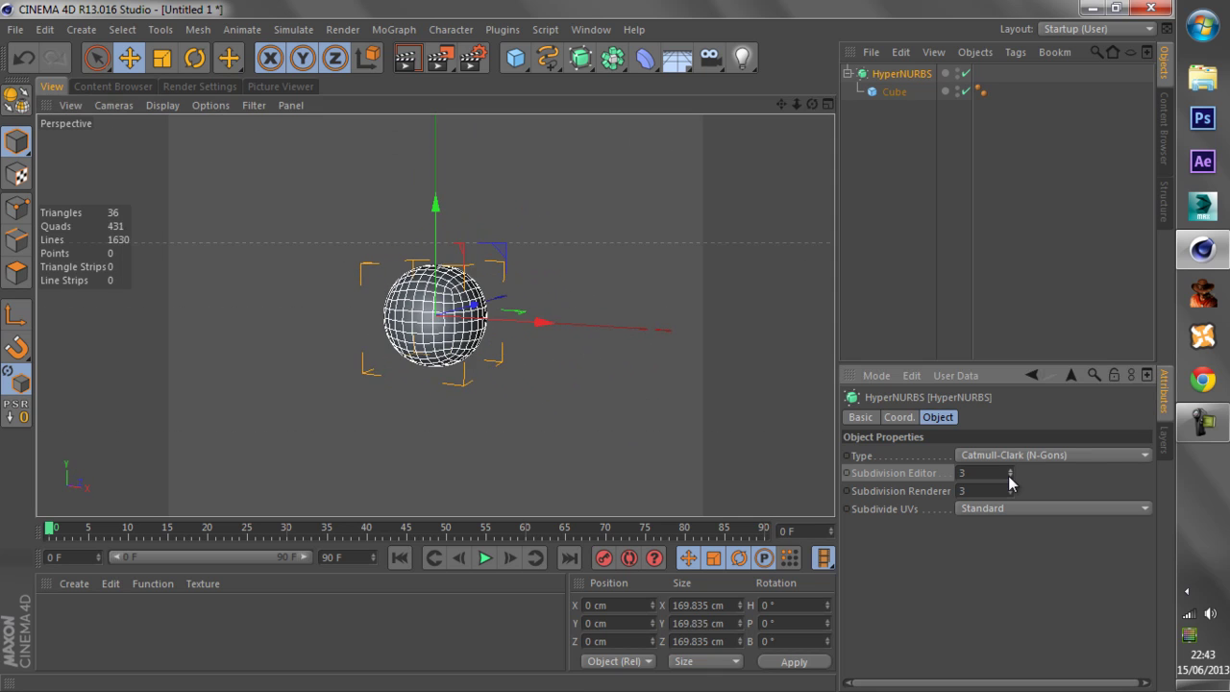
{"action": "left_click", "coordinate": [1008, 476]}
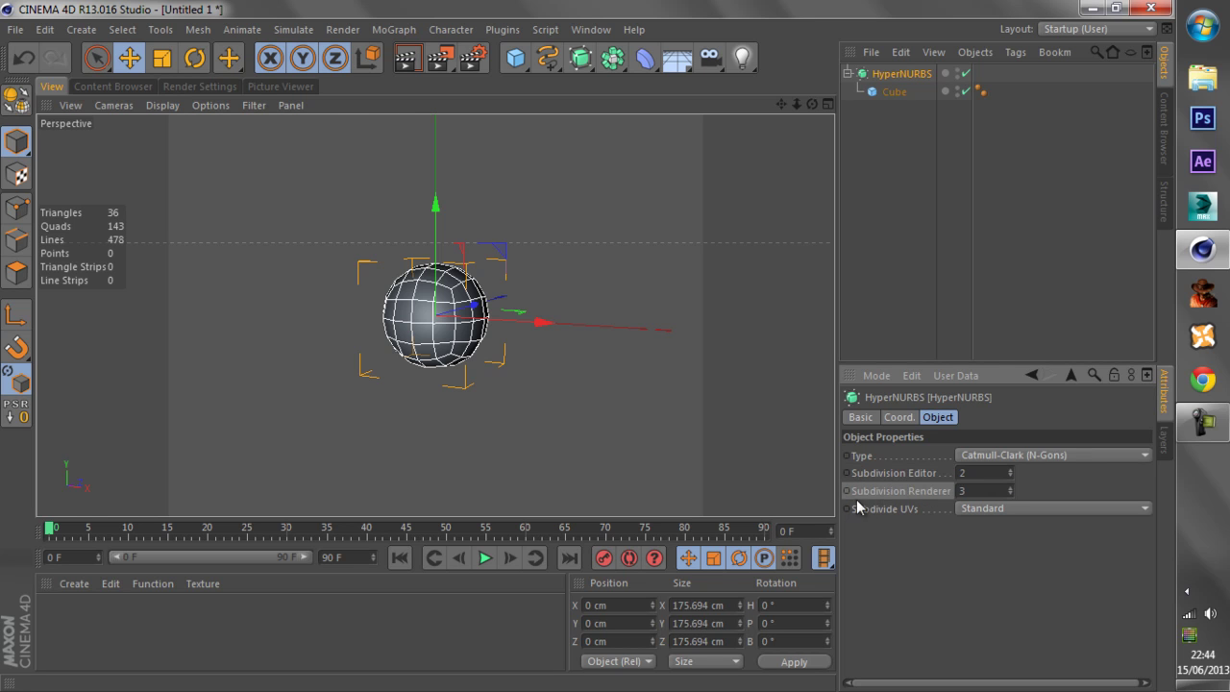
- Set the HyperNURBS renderer subdivision to 6 and render a preview of the active view
{"action": "left_click", "coordinate": [1010, 488]}
{"action": "left_click", "coordinate": [1010, 487]}
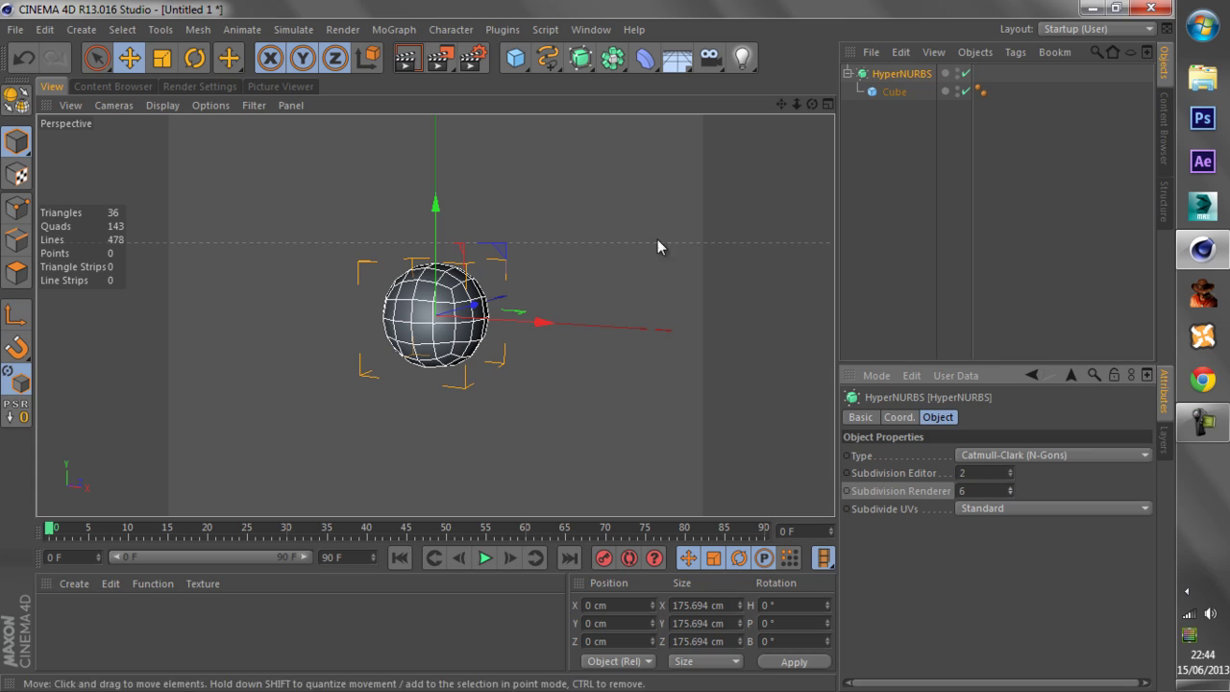
{"action": "left_click", "coordinate": [409, 60]}
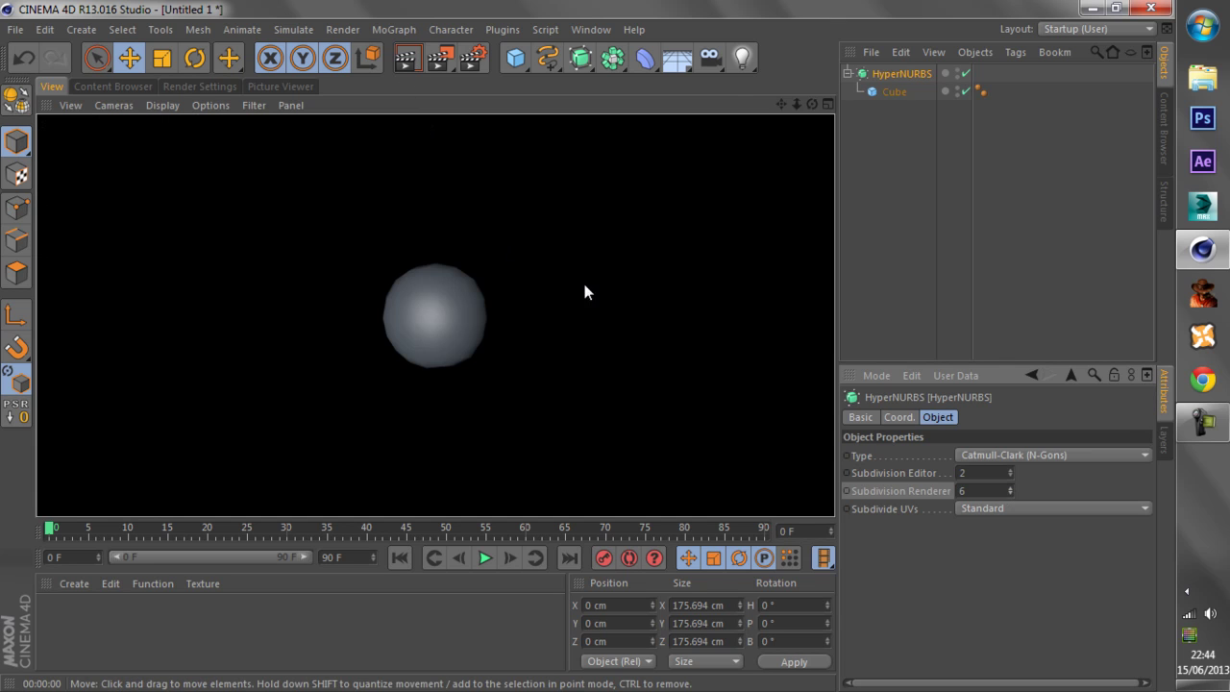
{"action": "left_click", "coordinate": [456, 235]}
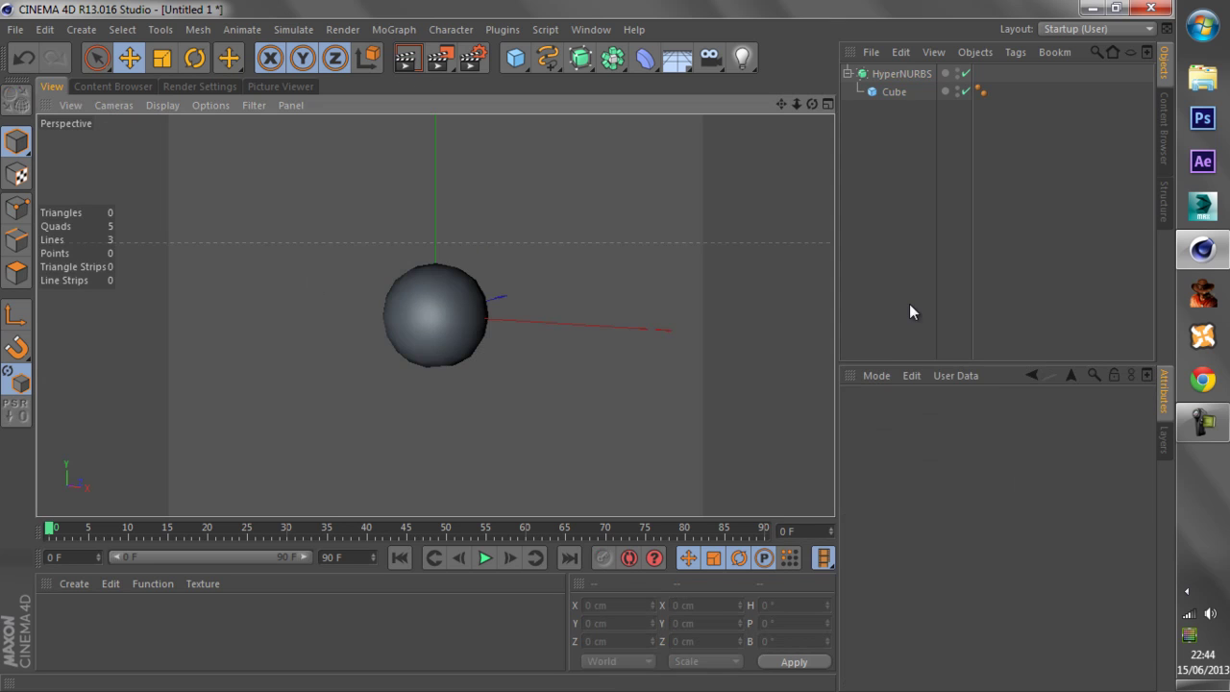
- Render the scene to the Picture Viewer, inspect the sphere's smoothness and return to the 3D view
{"action": "key", "text": "shift+r"}
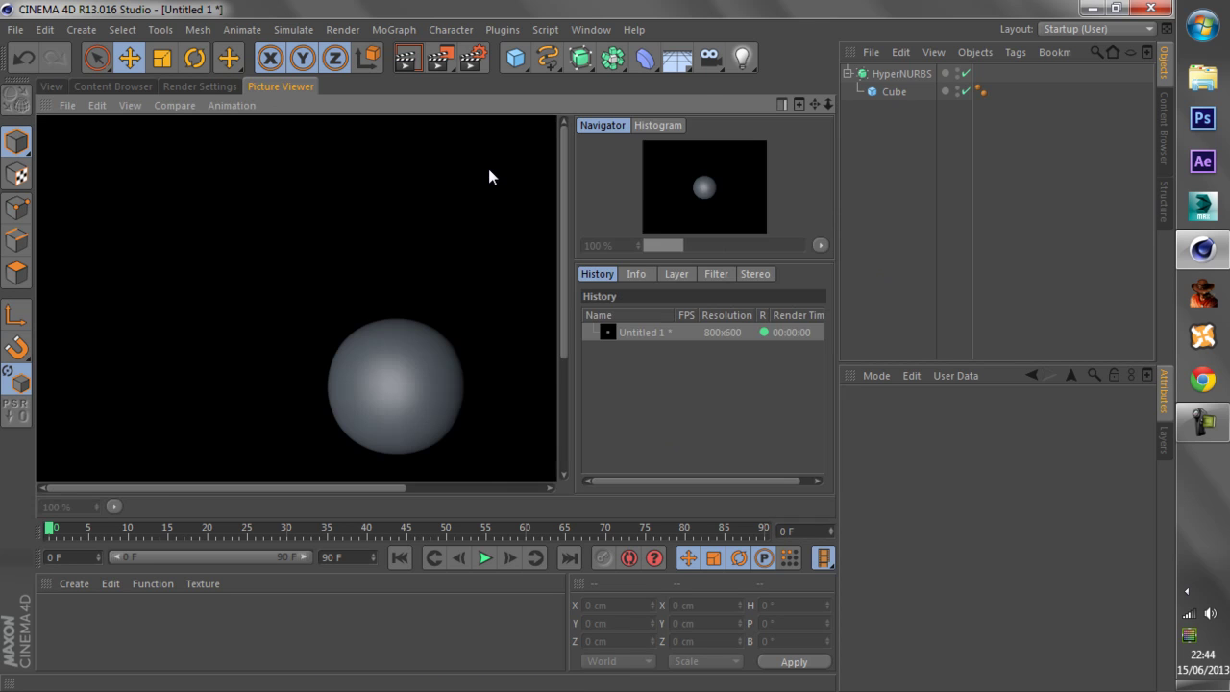
{"action": "left_click_drag", "start_coordinate": [461, 390], "coordinate": [425, 285]}
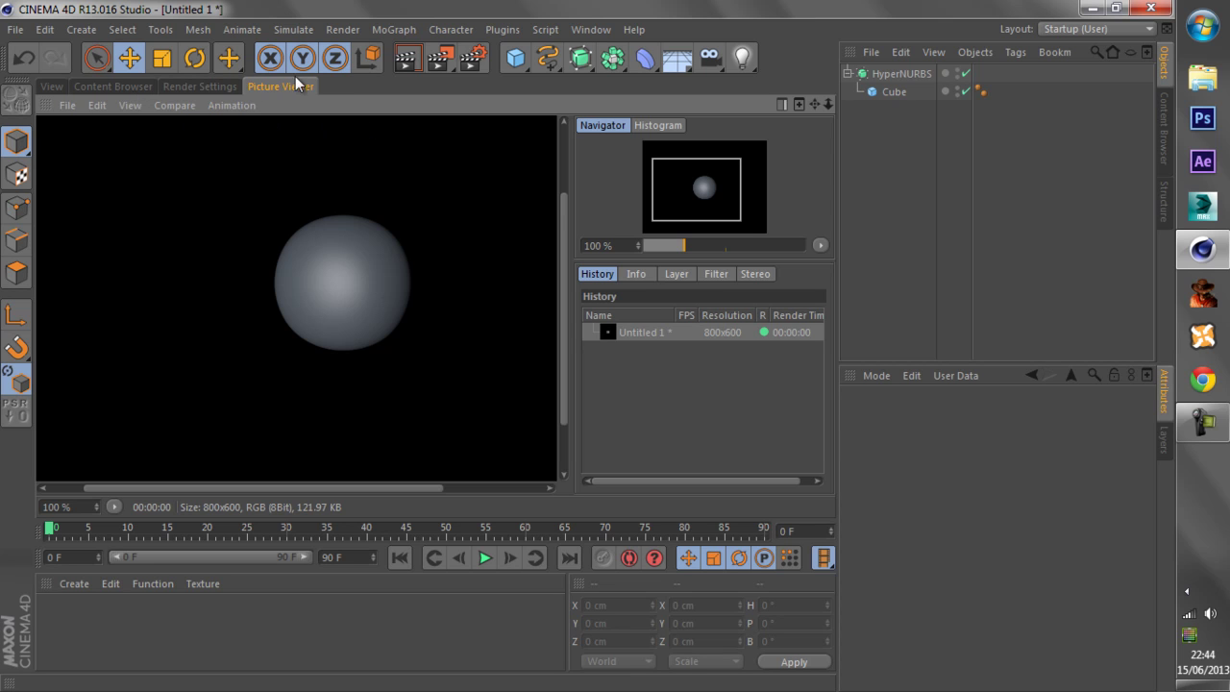
{"action": "left_click", "coordinate": [51, 87]}
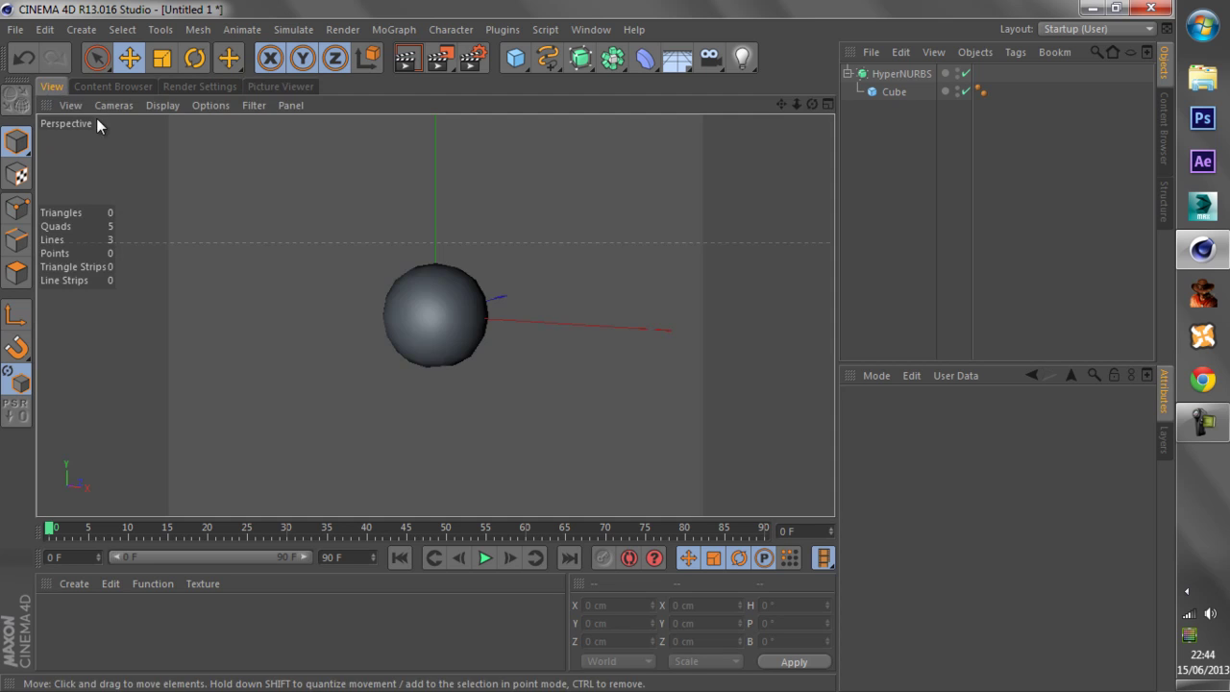
- Set the HyperNURBS renderer subdivision to 3
{"action": "left_click", "coordinate": [892, 74]}
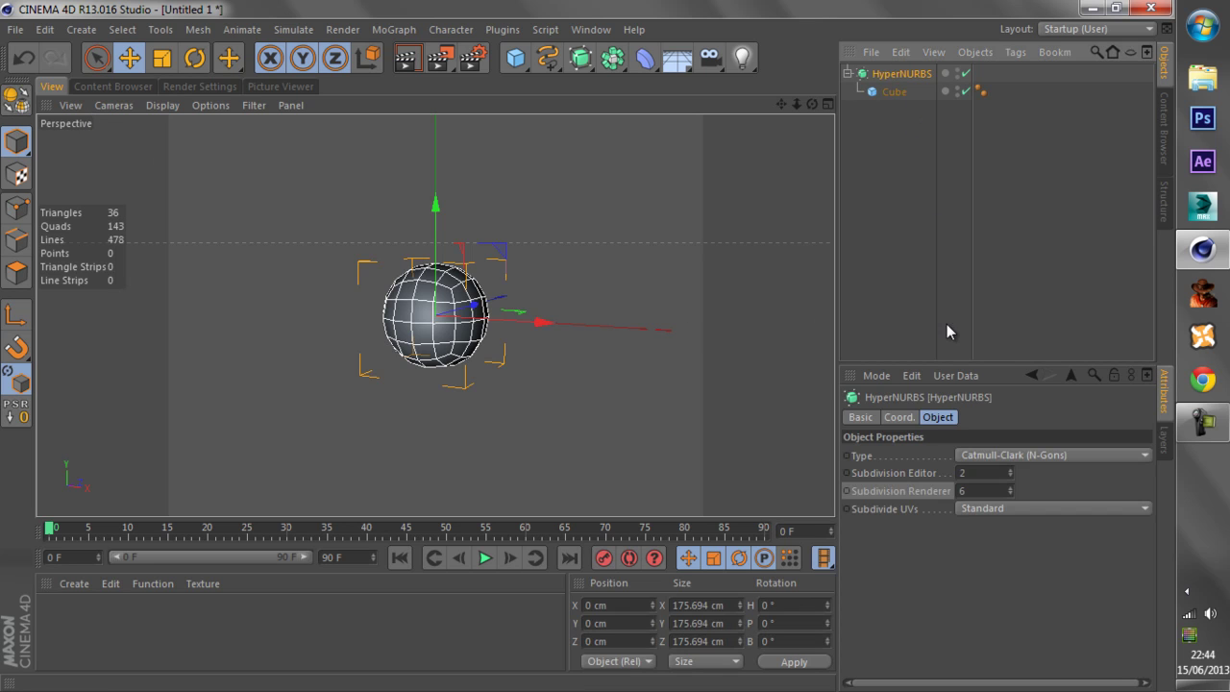
{"action": "left_click", "coordinate": [1009, 494]}
{"action": "left_click", "coordinate": [1008, 493]}
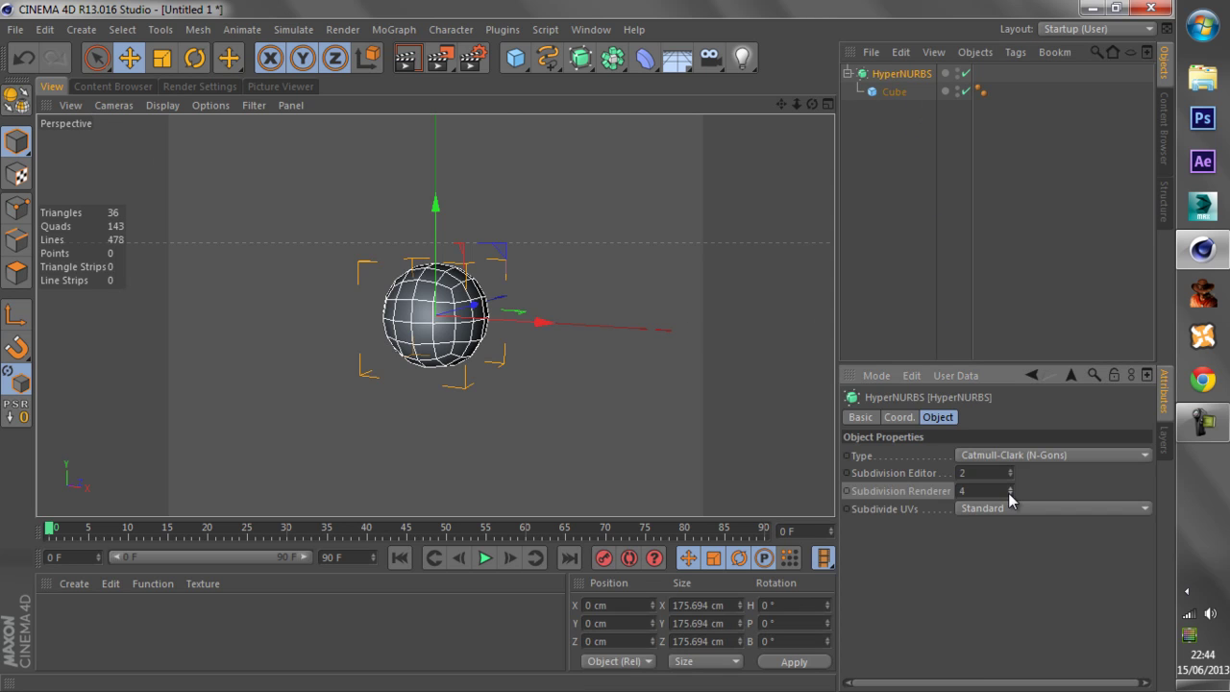
- Convert the cube inside the HyperNURBS to an editable polygon object and switch to edge mode
{"action": "left_click", "coordinate": [904, 106]}
{"action": "left_click", "coordinate": [894, 91]}
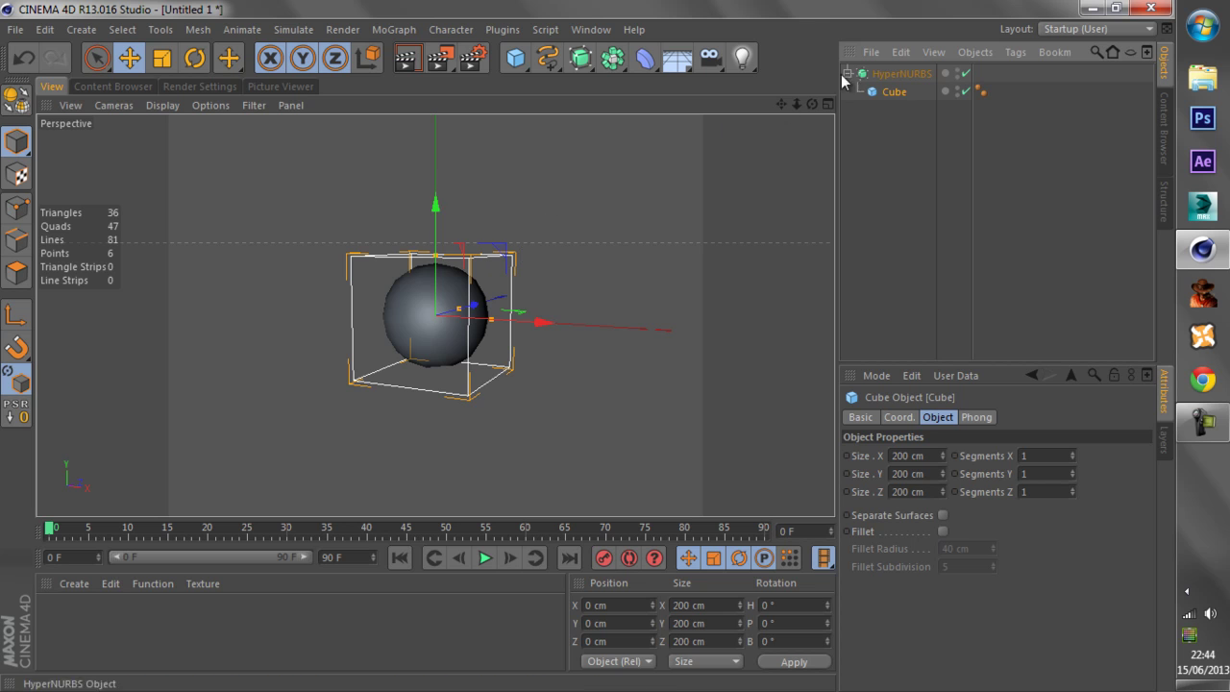
{"action": "left_click_drag", "start_coordinate": [812, 104], "coordinate": [589, 346]}
{"action": "scroll", "coordinate": [529, 253], "scroll_direction": "up", "scroll_amount": 4}
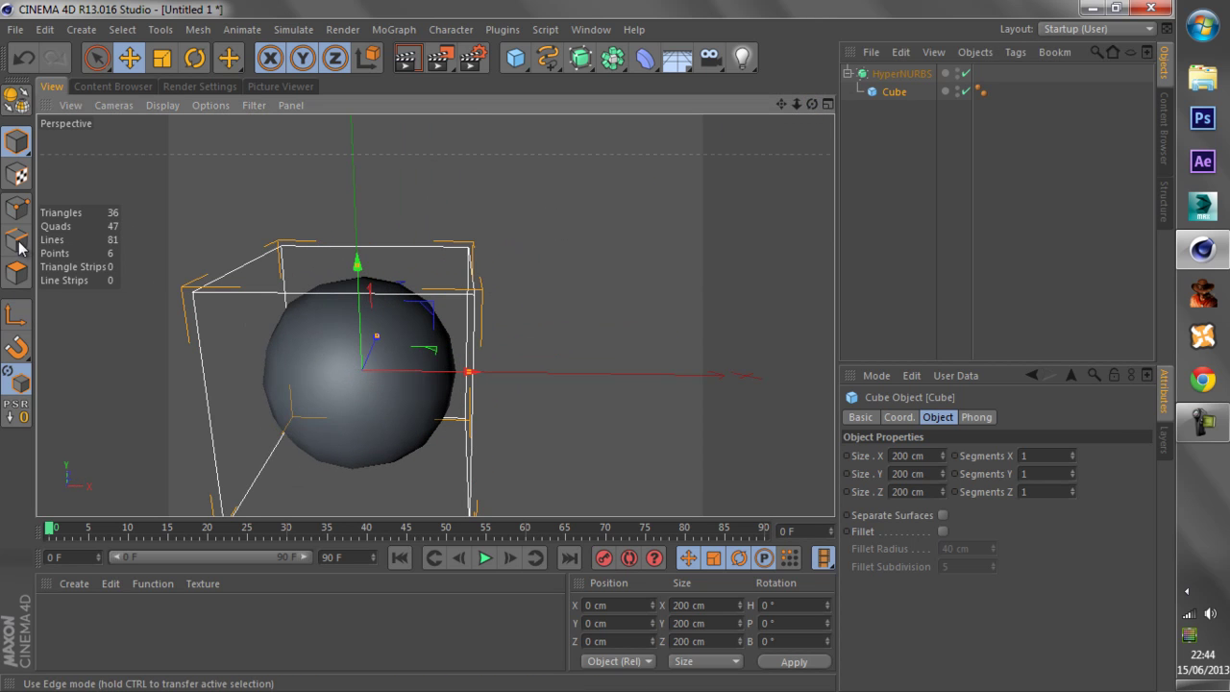
{"action": "left_click", "coordinate": [15, 99]}
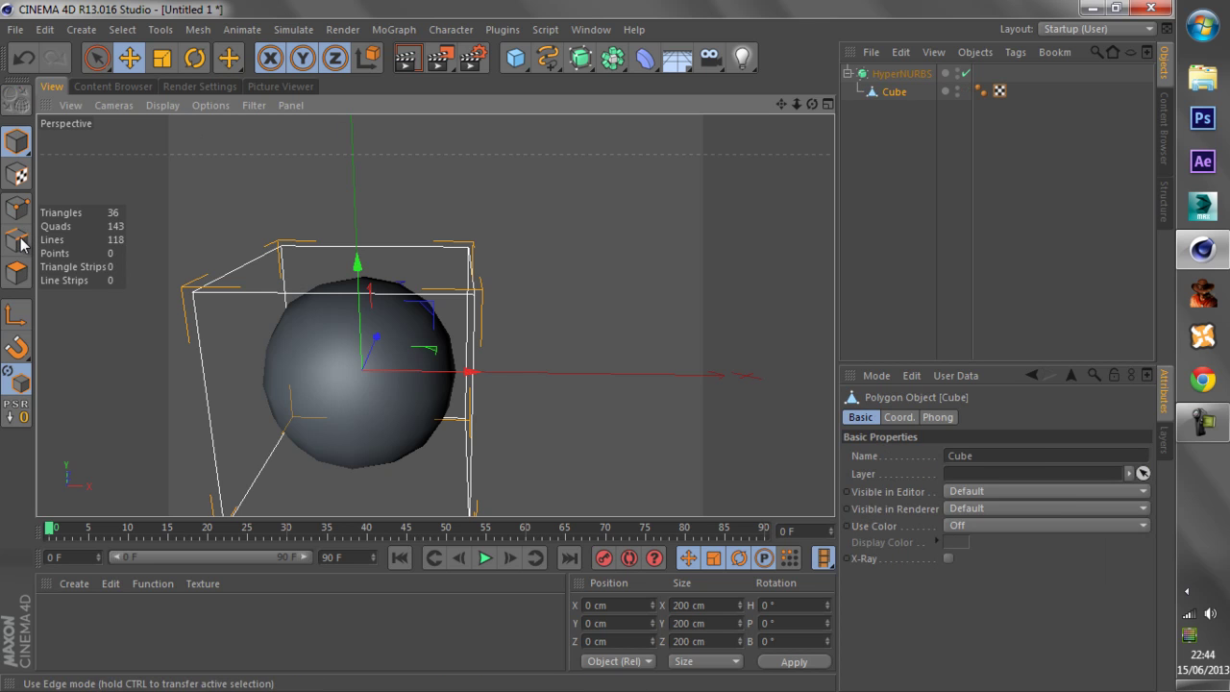
{"action": "left_click", "coordinate": [15, 242]}
- In the Top view, cut the cube with a straight Knife line parallel and close to its +X side, spanning its full Z depth
{"action": "middle_click", "coordinate": [365, 148]}
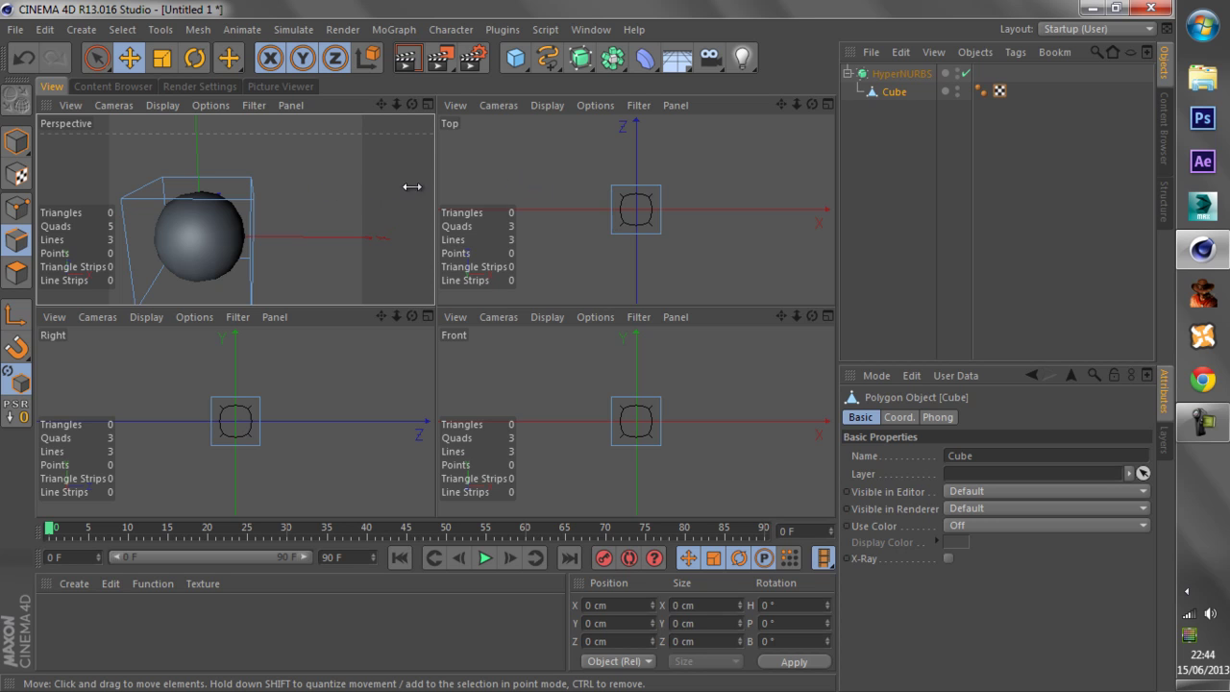
{"action": "middle_click", "coordinate": [549, 190]}
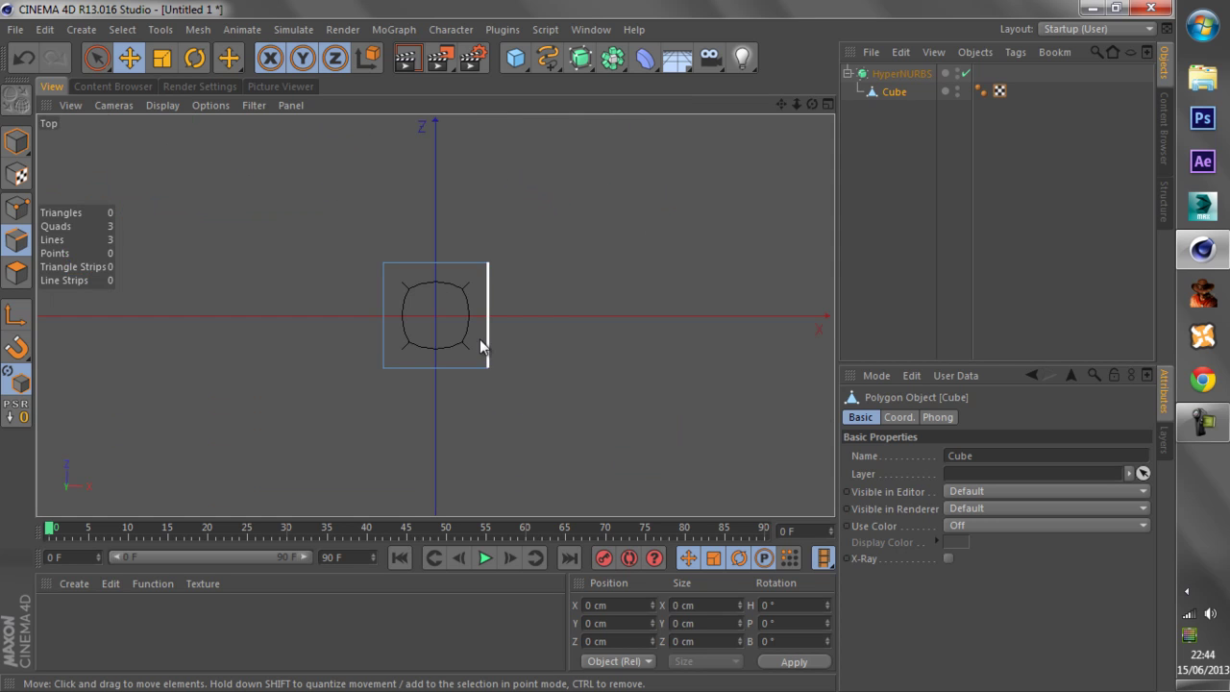
{"action": "scroll", "coordinate": [482, 331], "scroll_direction": "up", "scroll_amount": 3}
{"action": "right_click", "coordinate": [567, 259]}
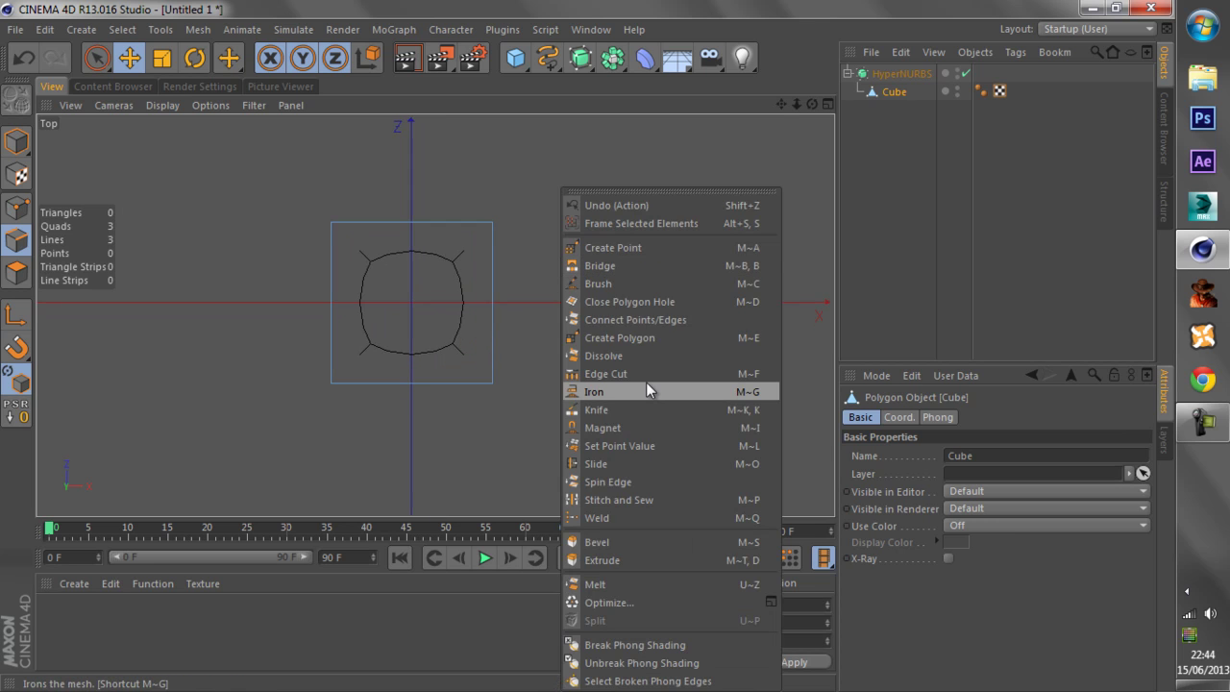
{"action": "left_click", "coordinate": [645, 410]}
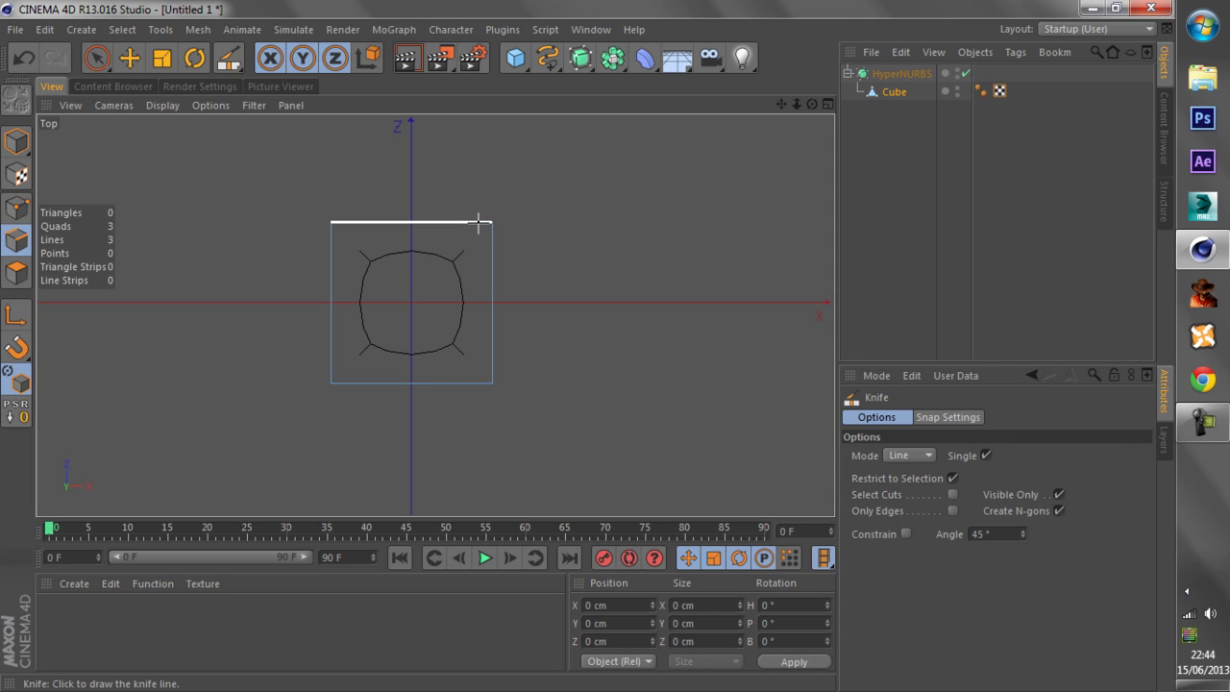
{"action": "left_click_drag", "start_coordinate": [478, 221], "coordinate": [480, 381]}
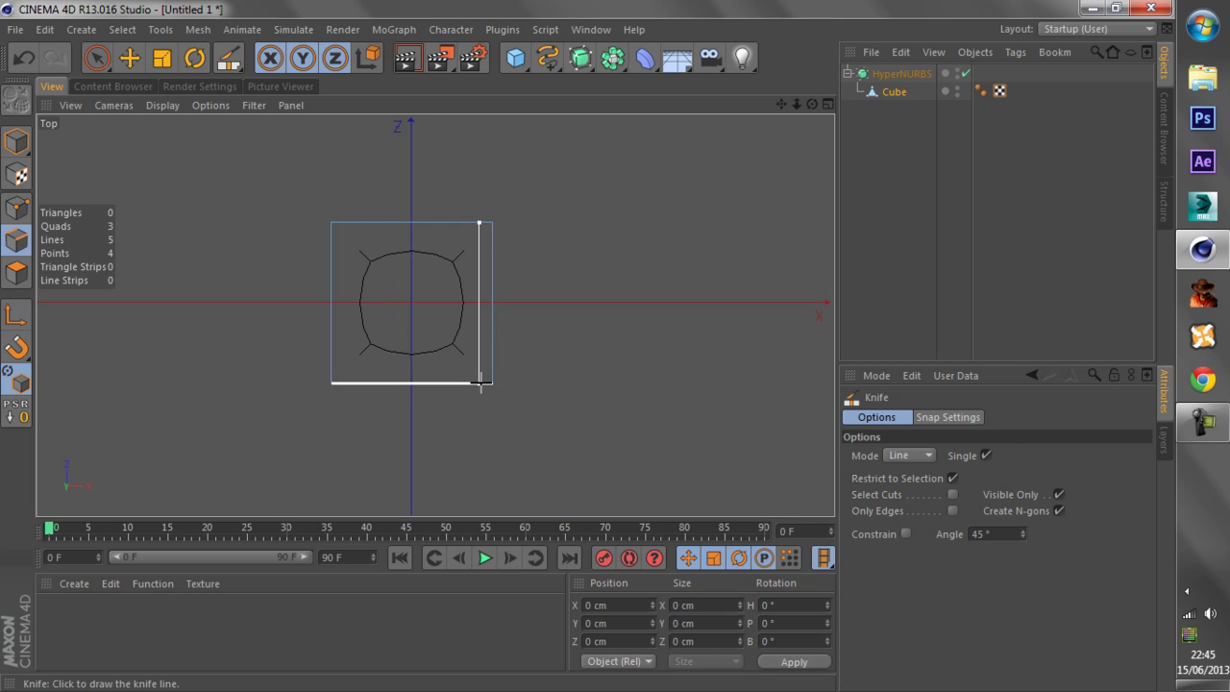
{"action": "left_click", "coordinate": [480, 383]}
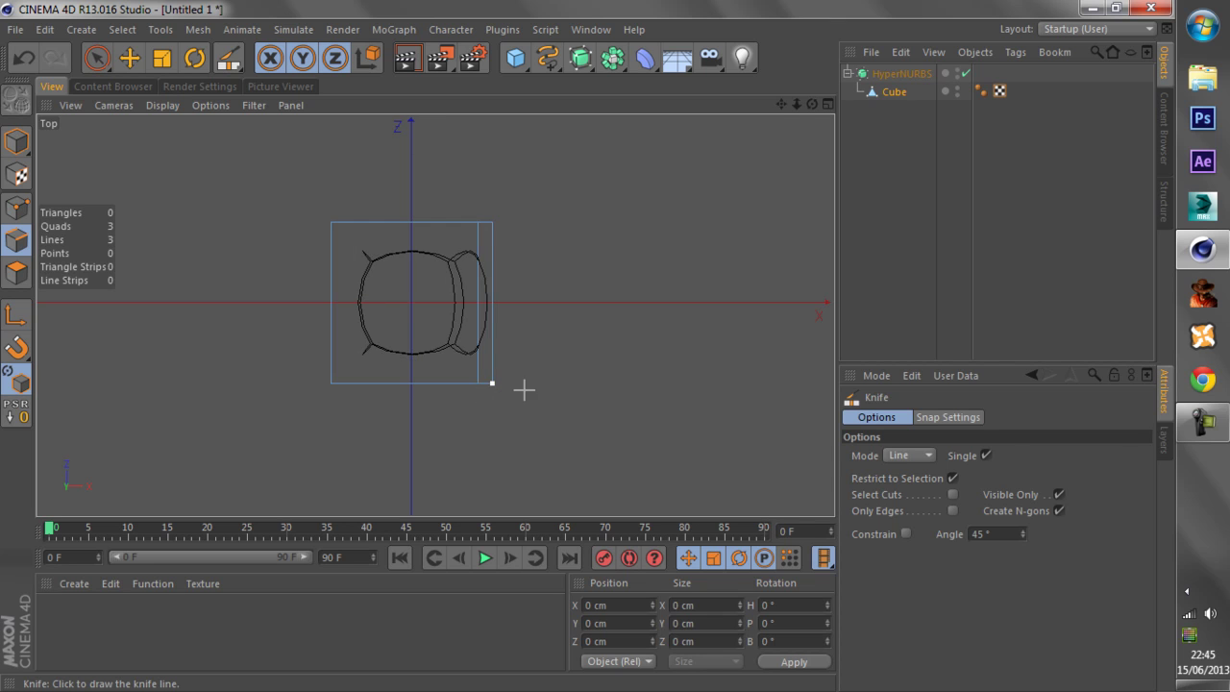
- Examine in the Perspective view how the knife cut shapes the smoothed cube, comparing the HyperNURBS mesh with the cube's cage
{"action": "middle_click", "coordinate": [516, 259]}
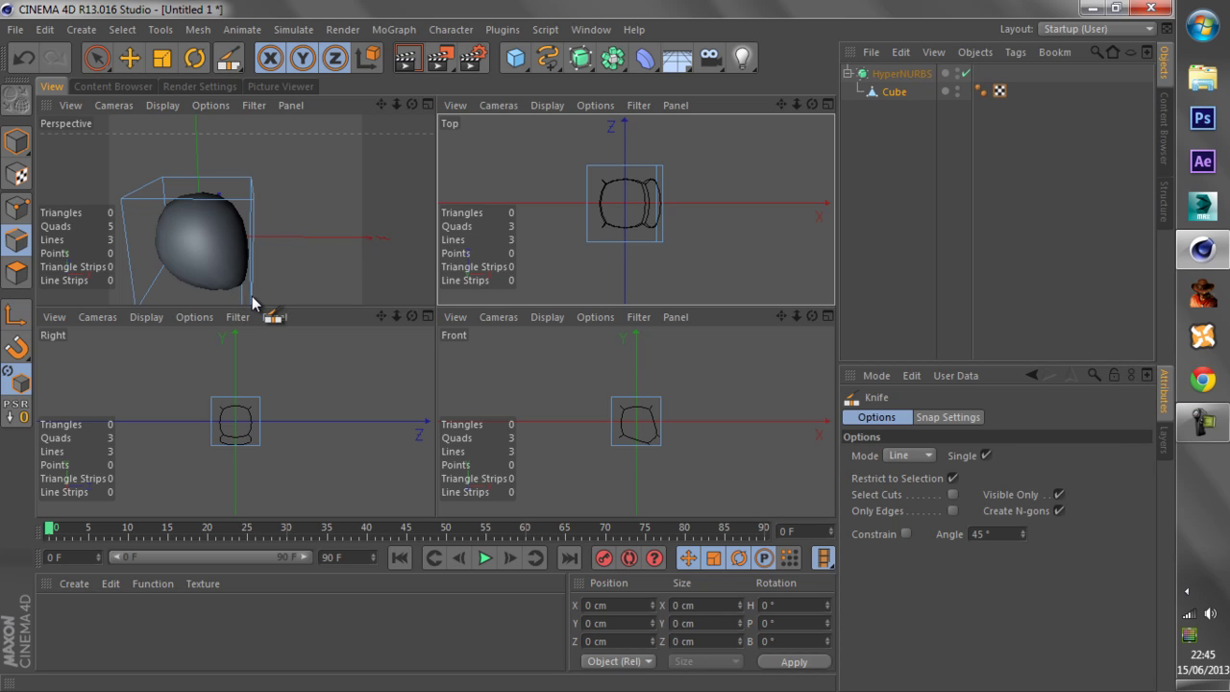
{"action": "middle_click", "coordinate": [312, 191]}
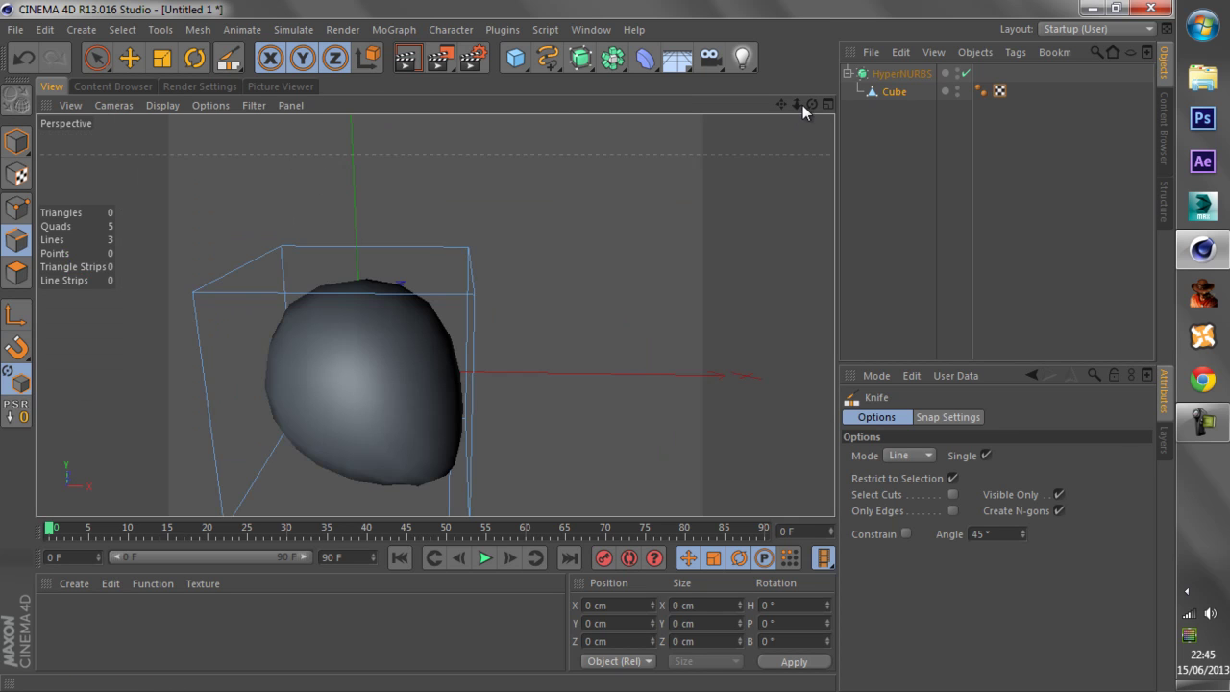
{"action": "left_click_drag", "start_coordinate": [588, 345], "coordinate": [686, 209]}
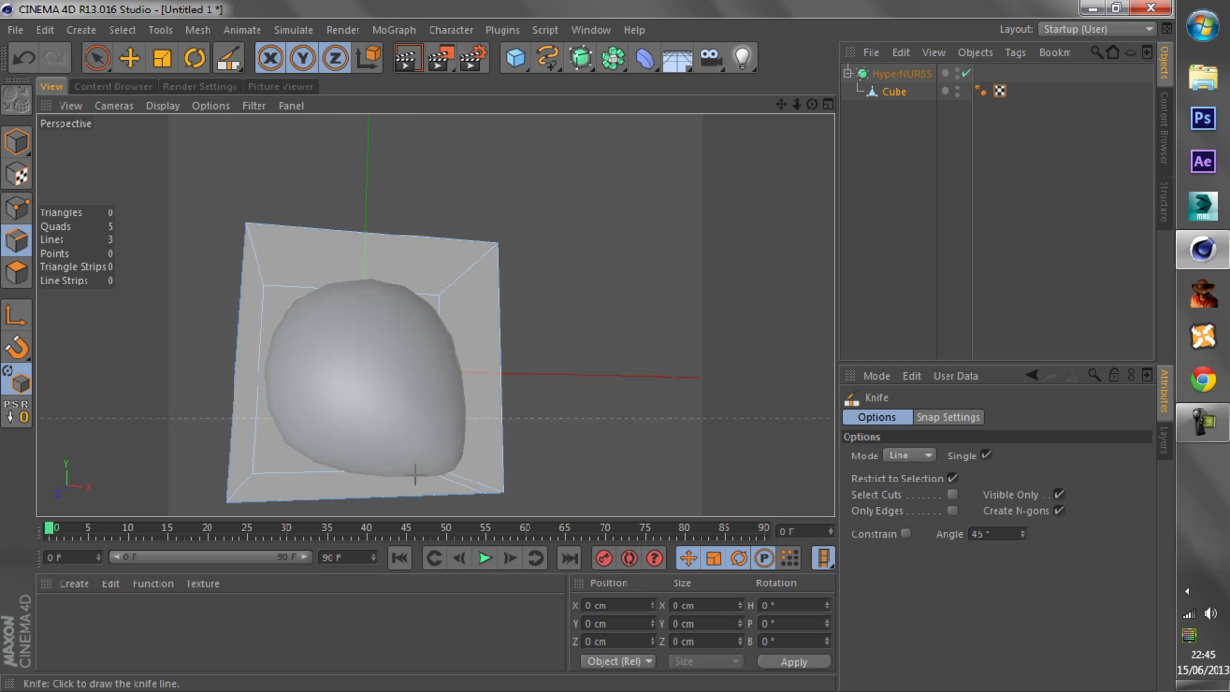
{"action": "left_click_drag", "start_coordinate": [813, 104], "coordinate": [588, 348]}
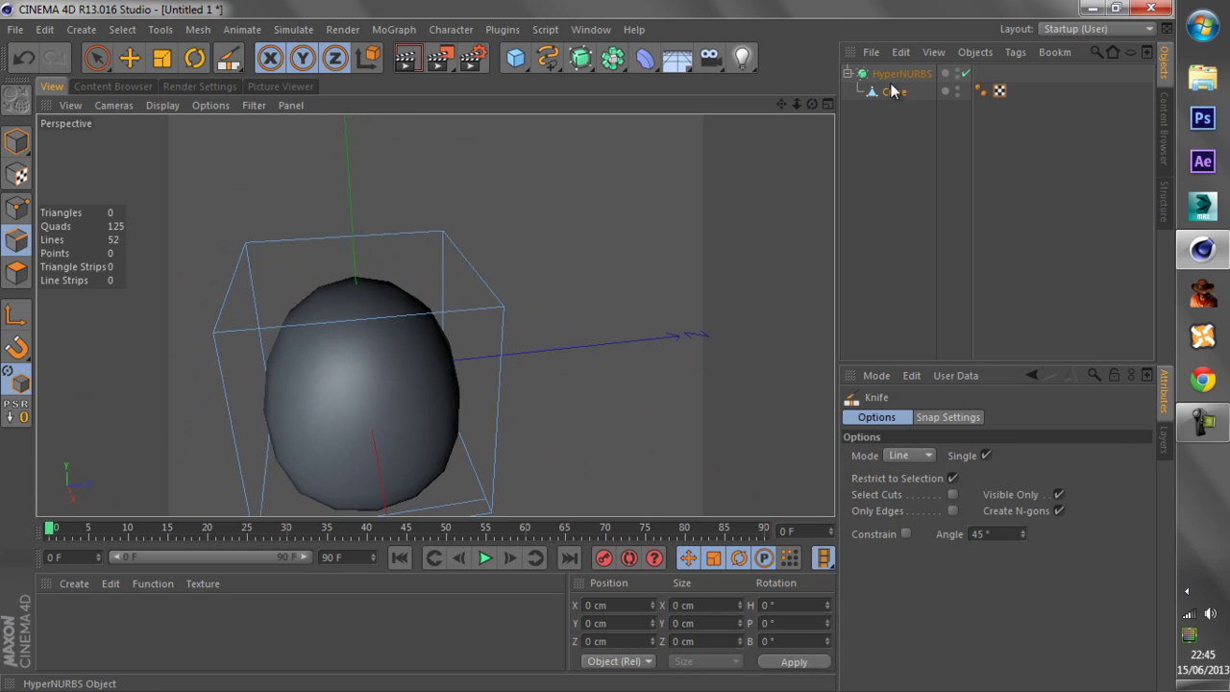
{"action": "left_click", "coordinate": [891, 75]}
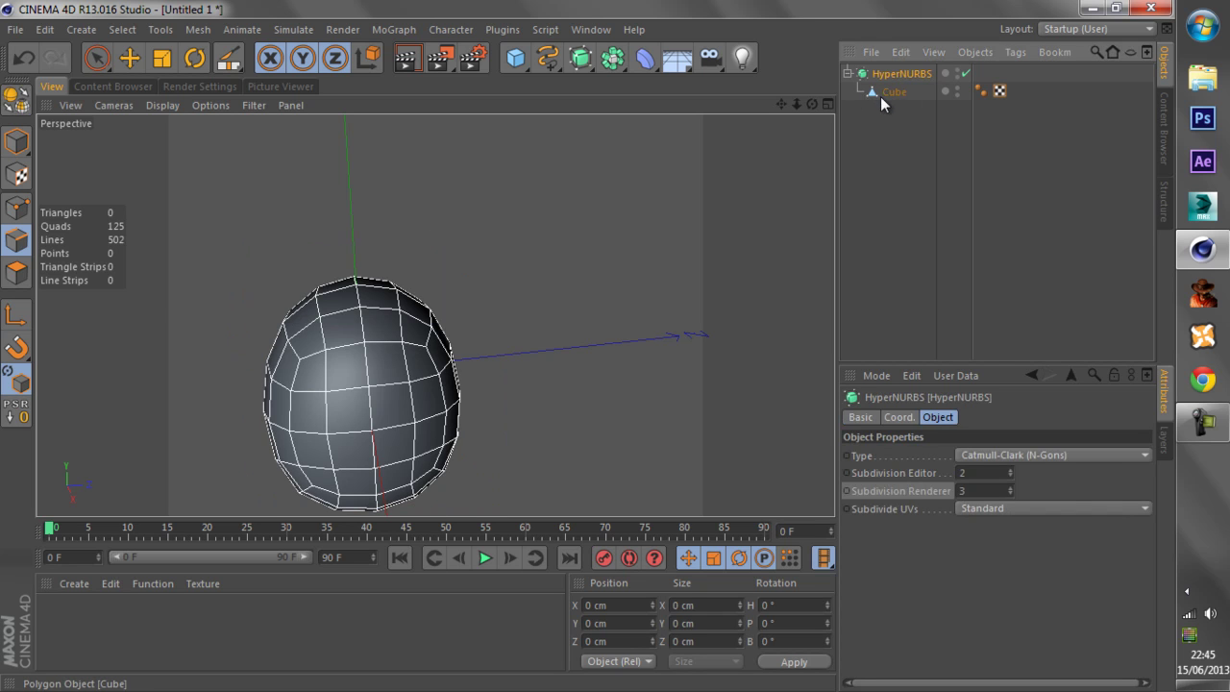
{"action": "left_click", "coordinate": [892, 91]}
{"action": "left_click_drag", "start_coordinate": [812, 104], "coordinate": [588, 344]}
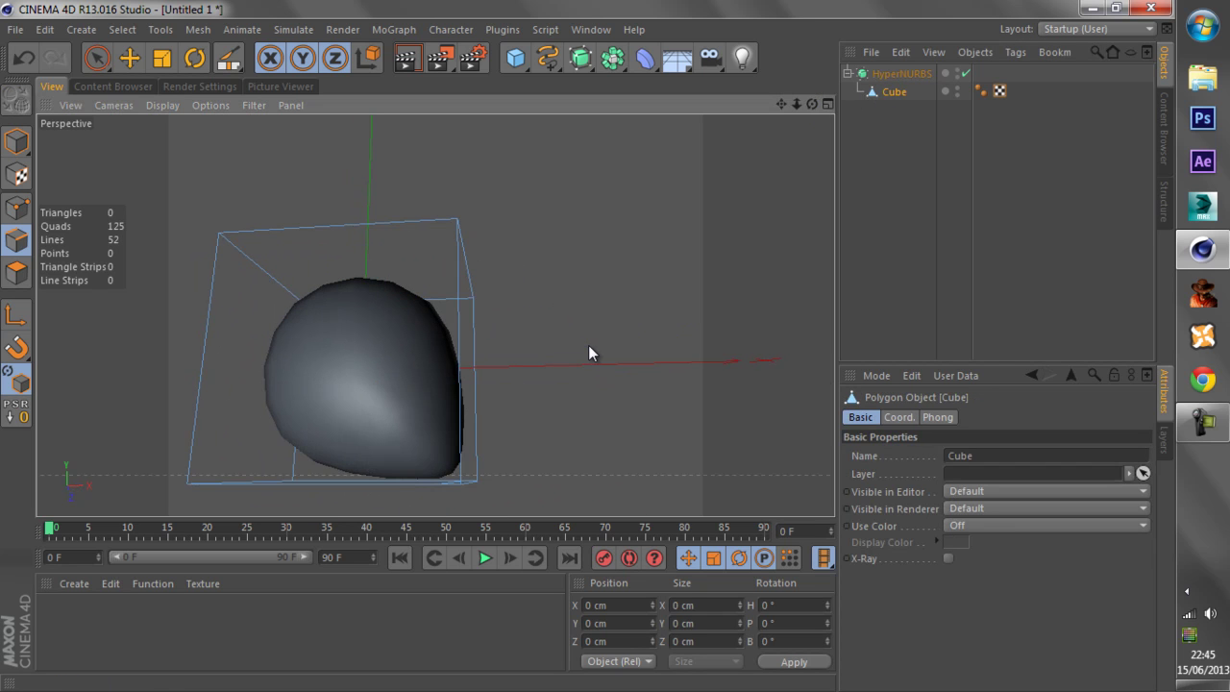
{"action": "left_click", "coordinate": [908, 77]}
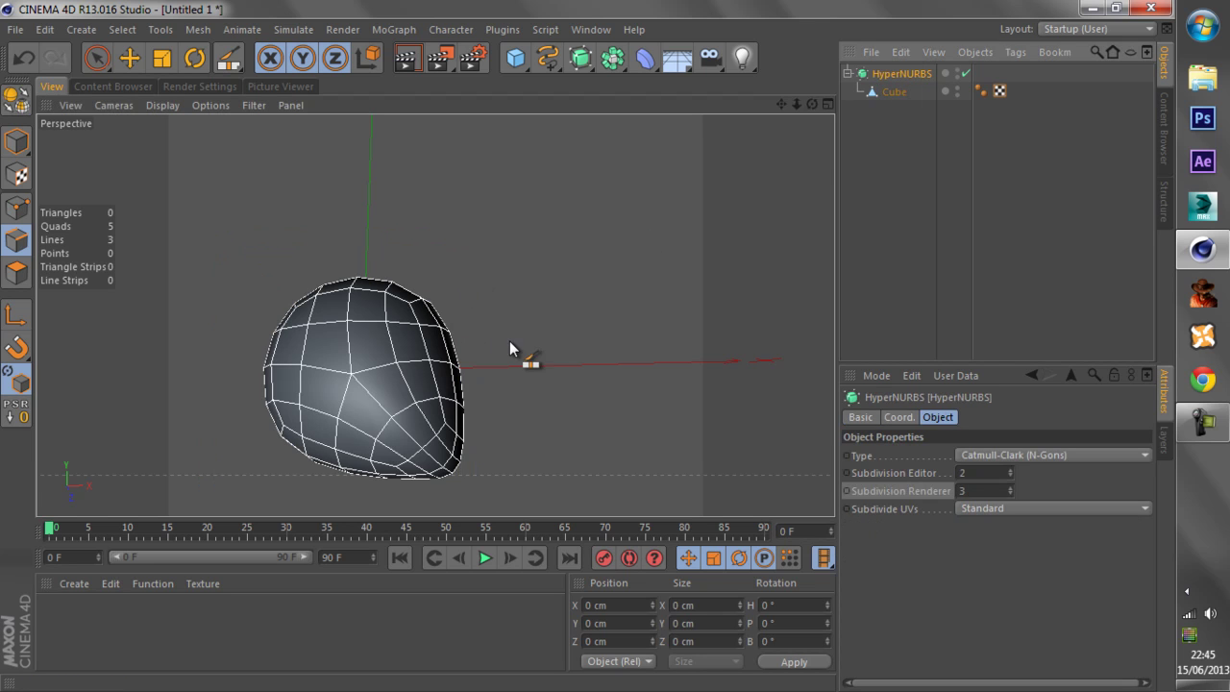
{"action": "left_click", "coordinate": [882, 92]}
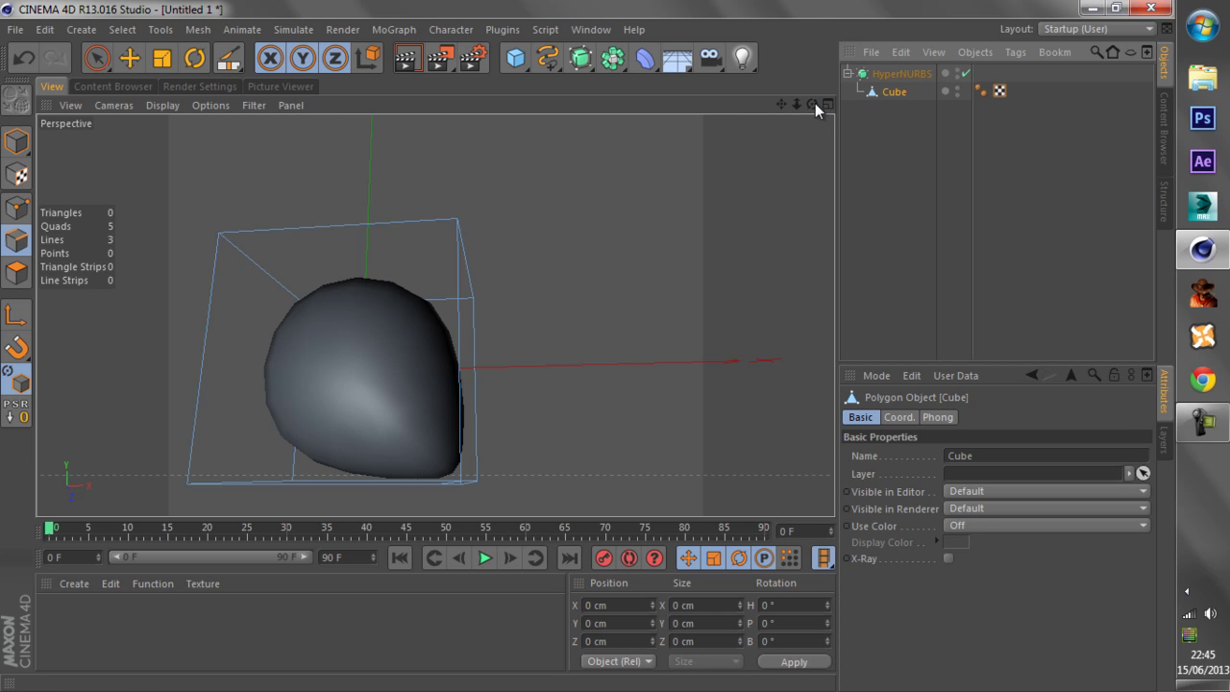
{"action": "left_click_drag", "start_coordinate": [812, 104], "coordinate": [587, 348]}
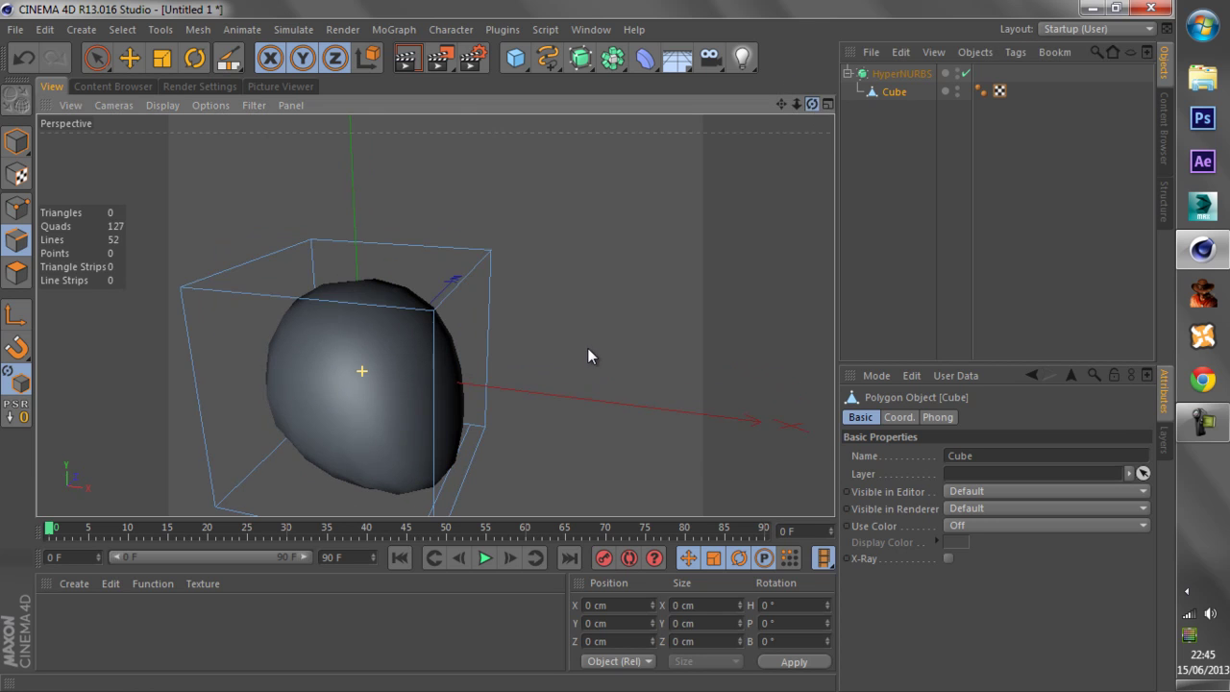
- Cut the cube's top face with two crossing Knife lines, one along its Z depth and one along its X width
{"action": "left_click", "coordinate": [414, 241]}
{"action": "left_click", "coordinate": [337, 306]}
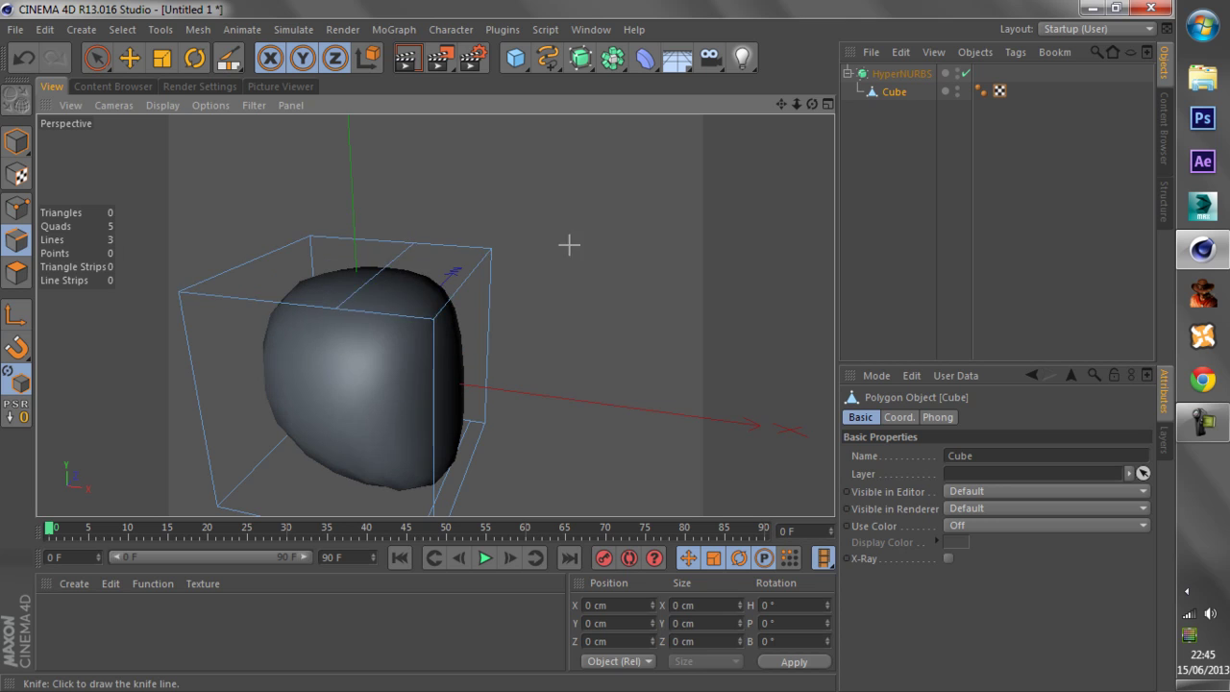
{"action": "left_click_drag", "start_coordinate": [257, 258], "coordinate": [475, 281]}
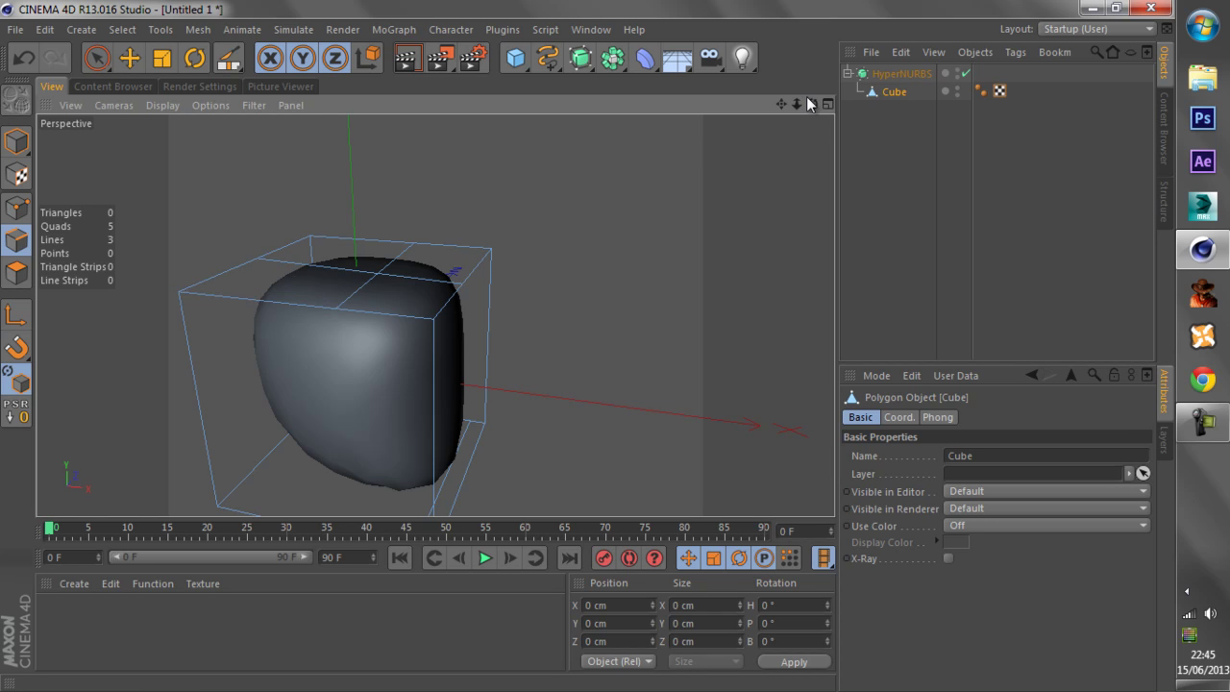
{"action": "left_click_drag", "start_coordinate": [808, 104], "coordinate": [525, 179]}
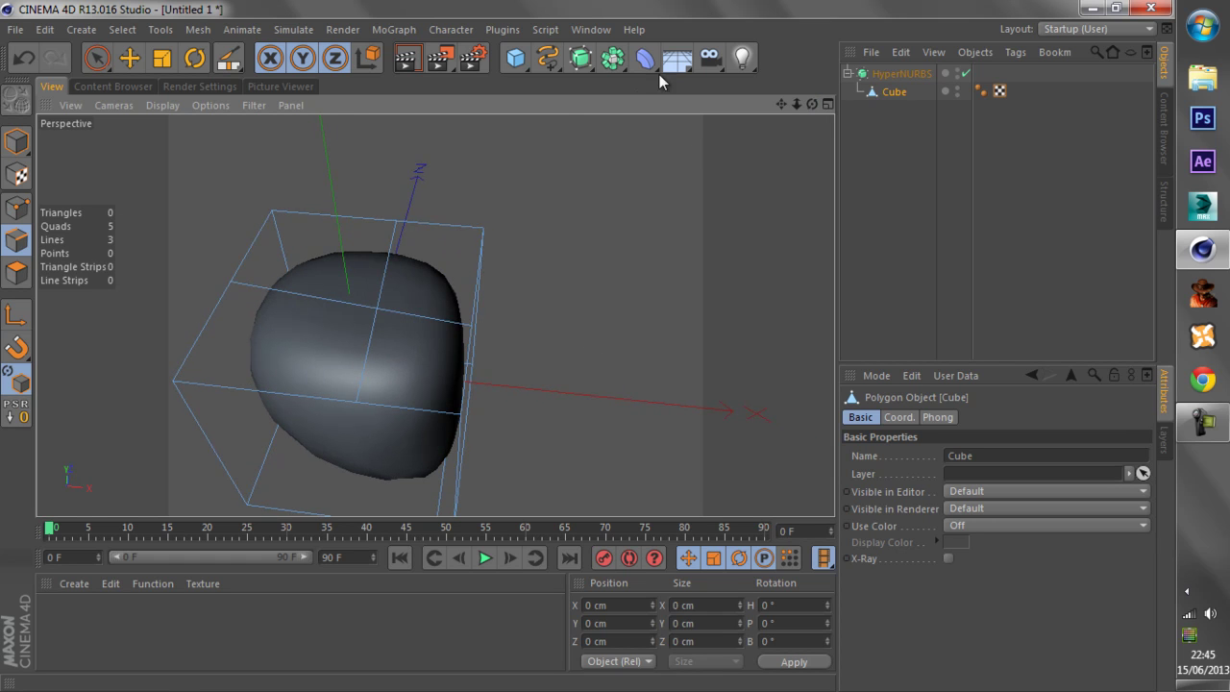
- Add a new cube primitive and move the knife-cut cube out of the HyperNURBS
{"action": "left_click", "coordinate": [515, 57]}
{"action": "left_click", "coordinate": [883, 109]}
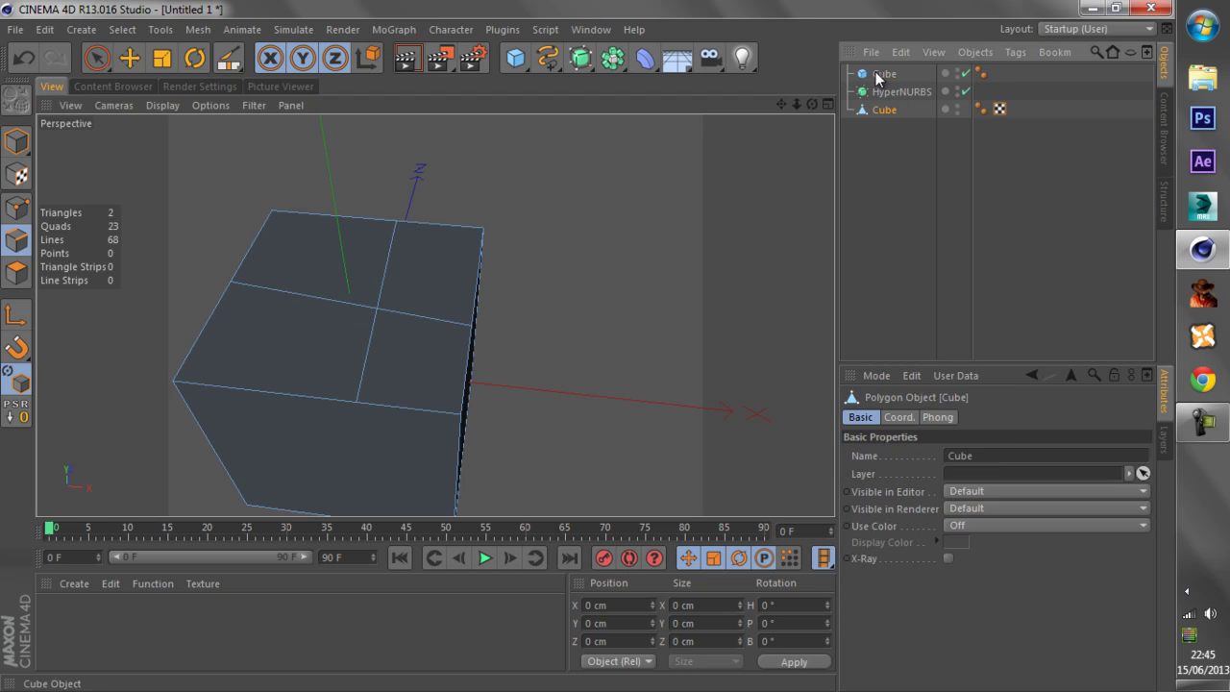
- Set the new cube's X, Y and Z segments to 55 each
{"action": "left_click", "coordinate": [877, 75]}
{"action": "left_click", "coordinate": [1044, 473]}
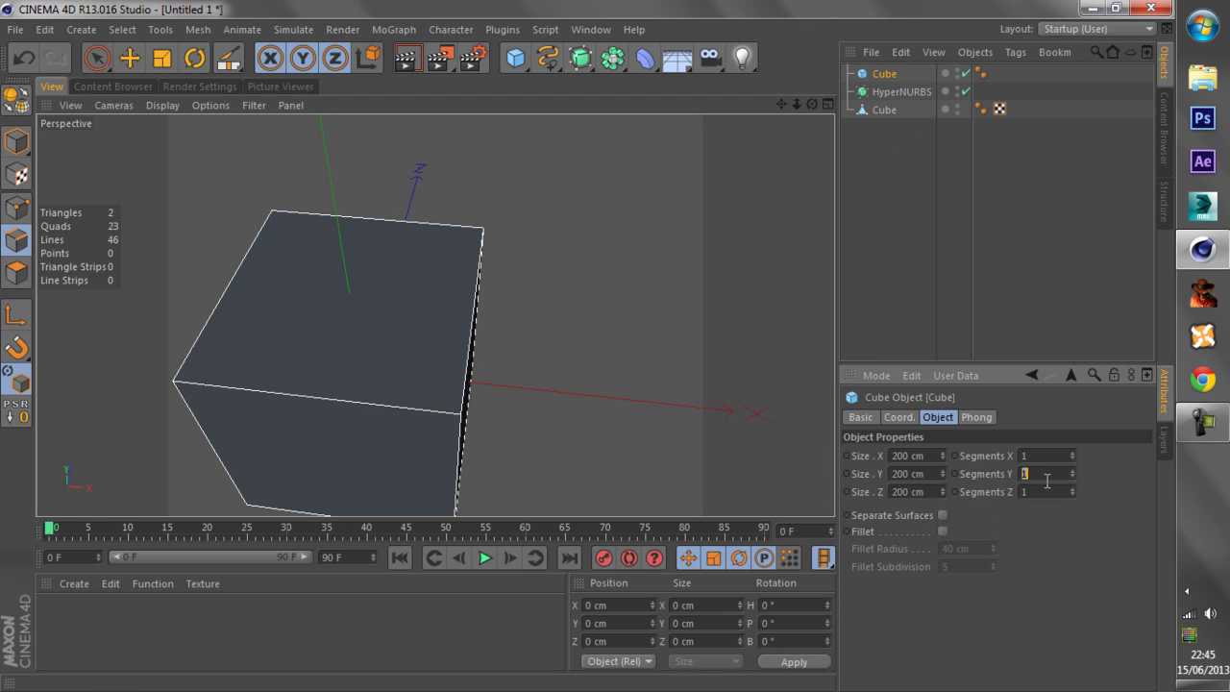
{"action": "type", "text": "55"}
{"action": "left_click", "coordinate": [1038, 455]}
{"action": "type", "text": "5"}
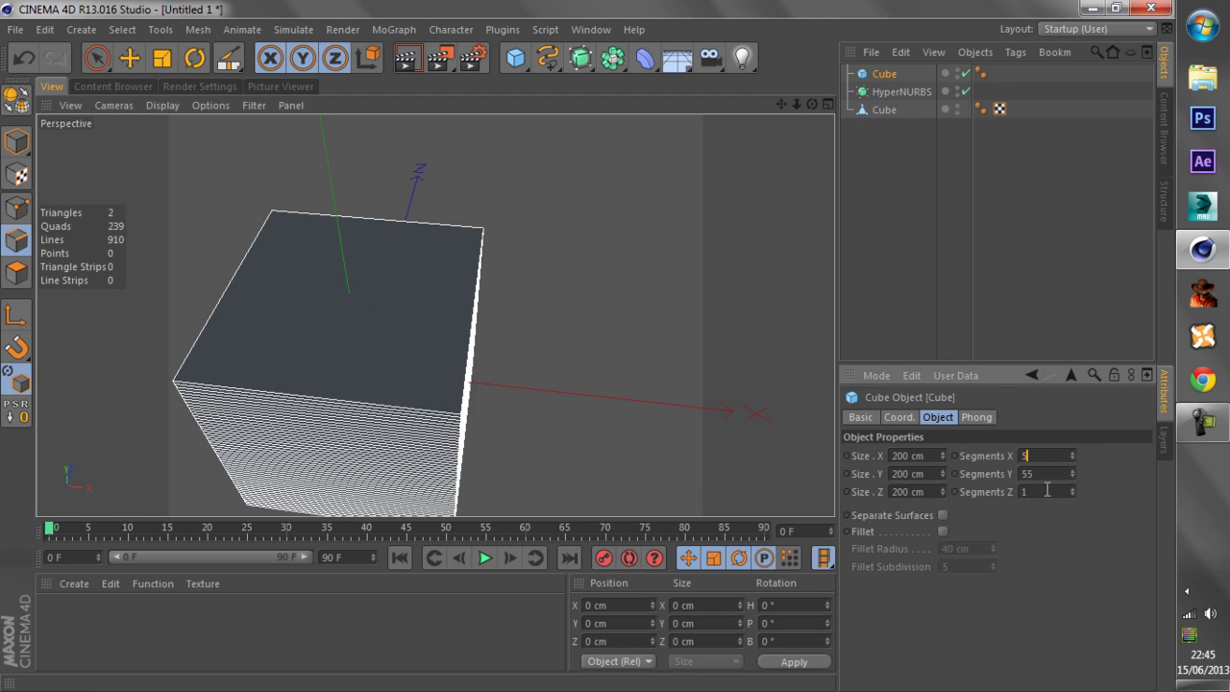
{"action": "left_click", "coordinate": [1042, 491]}
{"action": "type", "text": "5"}
{"action": "key", "text": "Return"}
{"action": "left_click", "coordinate": [1052, 468]}
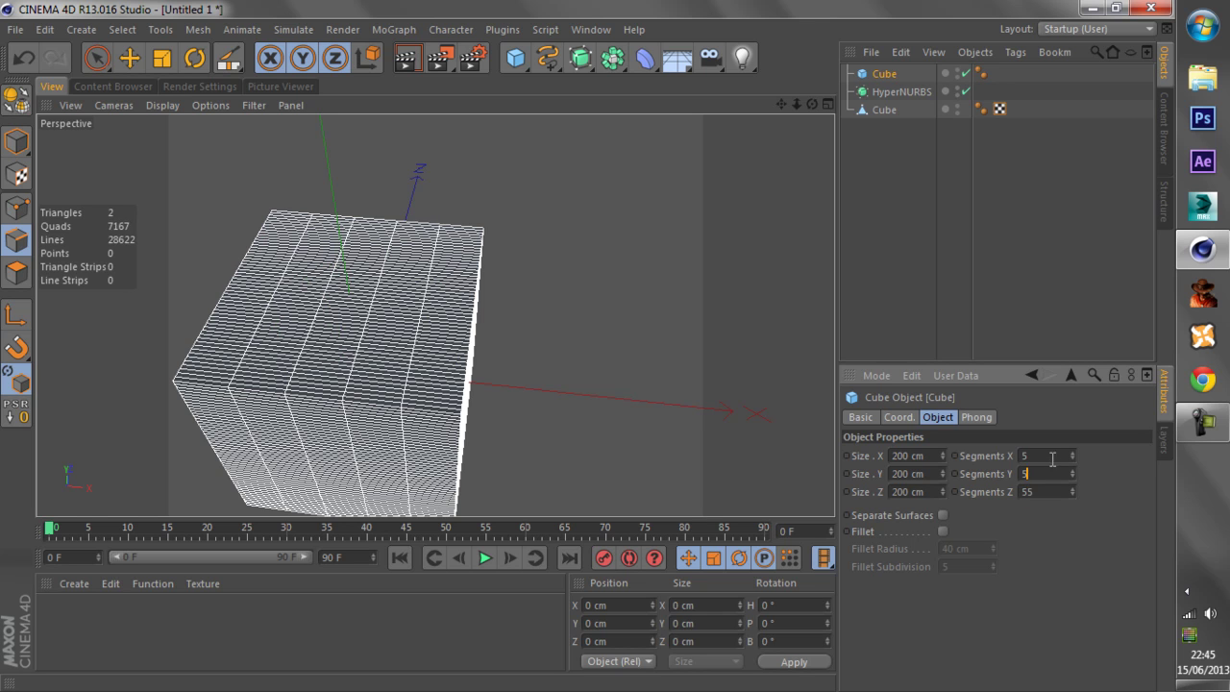
{"action": "type", "text": "5"}
{"action": "left_click", "coordinate": [1050, 456]}
{"action": "type", "text": "55"}
{"action": "left_click", "coordinate": [1045, 472]}
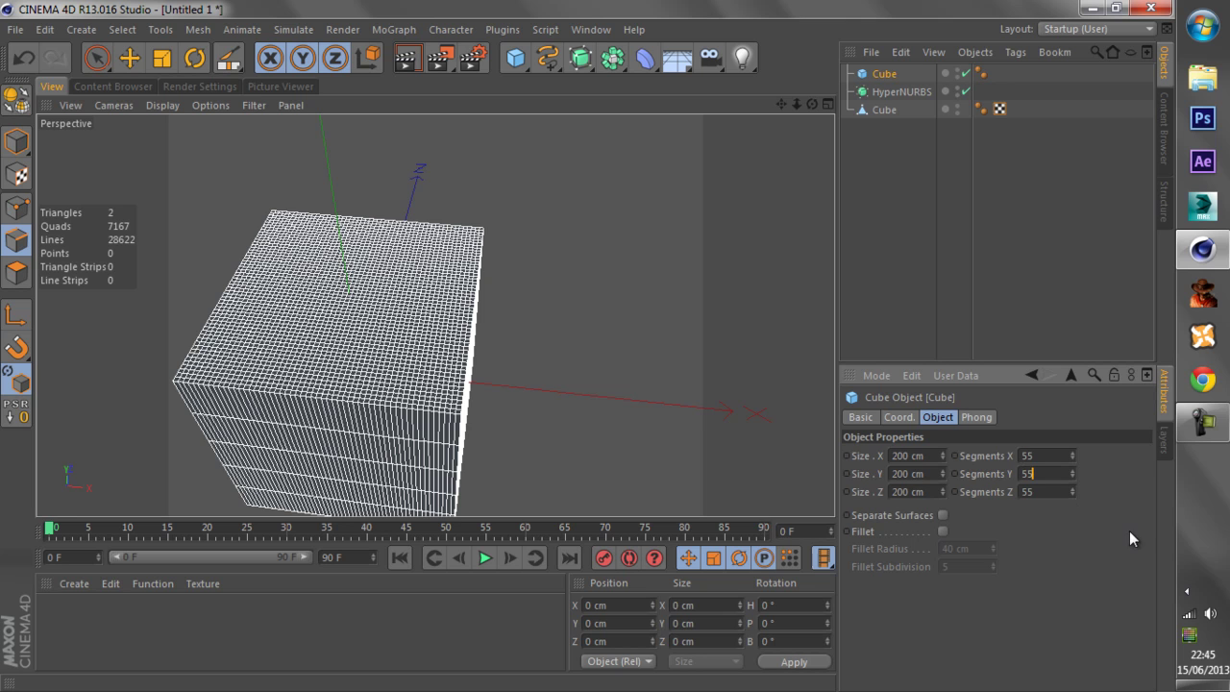
{"action": "type", "text": "55"}
{"action": "key", "text": "Return"}
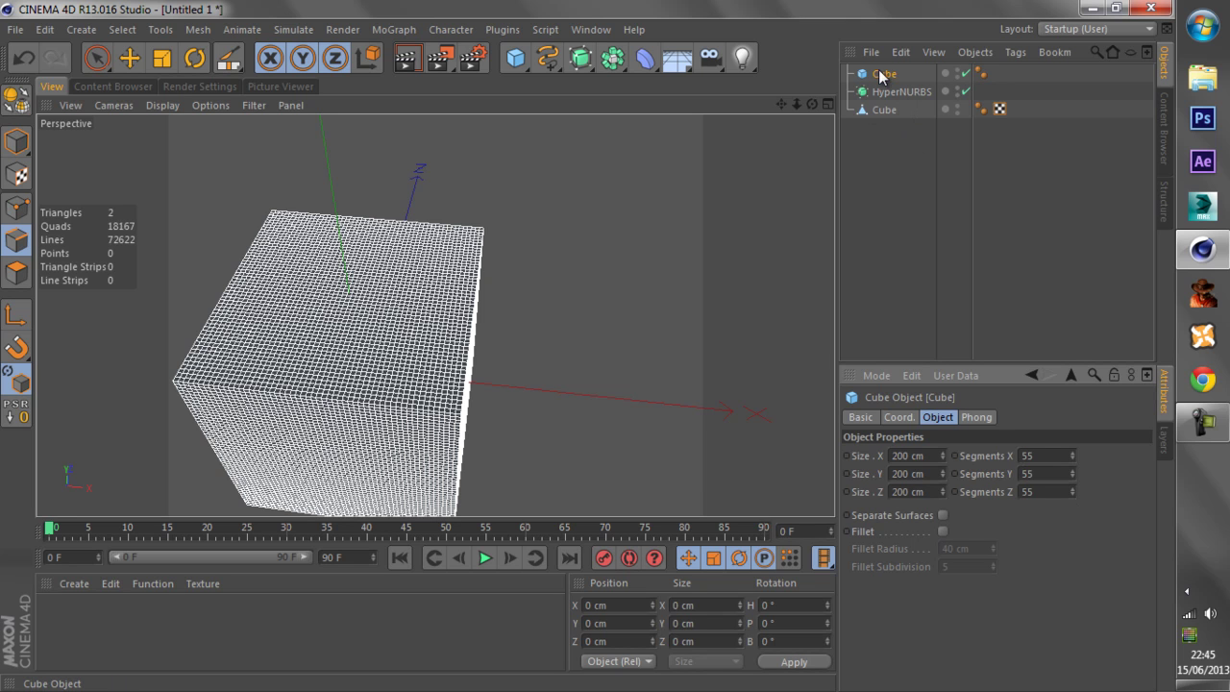
- Place the 55-segment cube inside the HyperNURBS and examine its subdivided mesh up close along the edges
{"action": "mouse_move", "coordinate": [880, 77]}
{"action": "left_mouse_down"}
{"action": "mouse_move", "coordinate": [890, 113]}
{"action": "mouse_move", "coordinate": [886, 92]}
{"action": "left_mouse_up"}
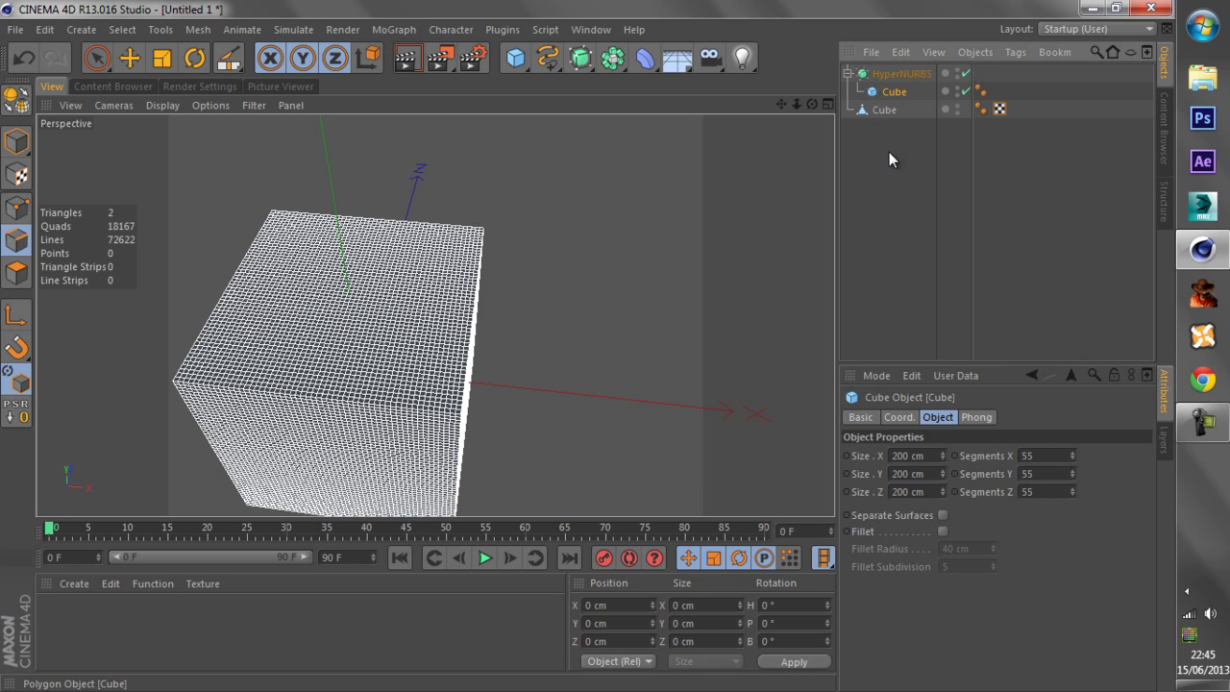
{"action": "left_click", "coordinate": [892, 226]}
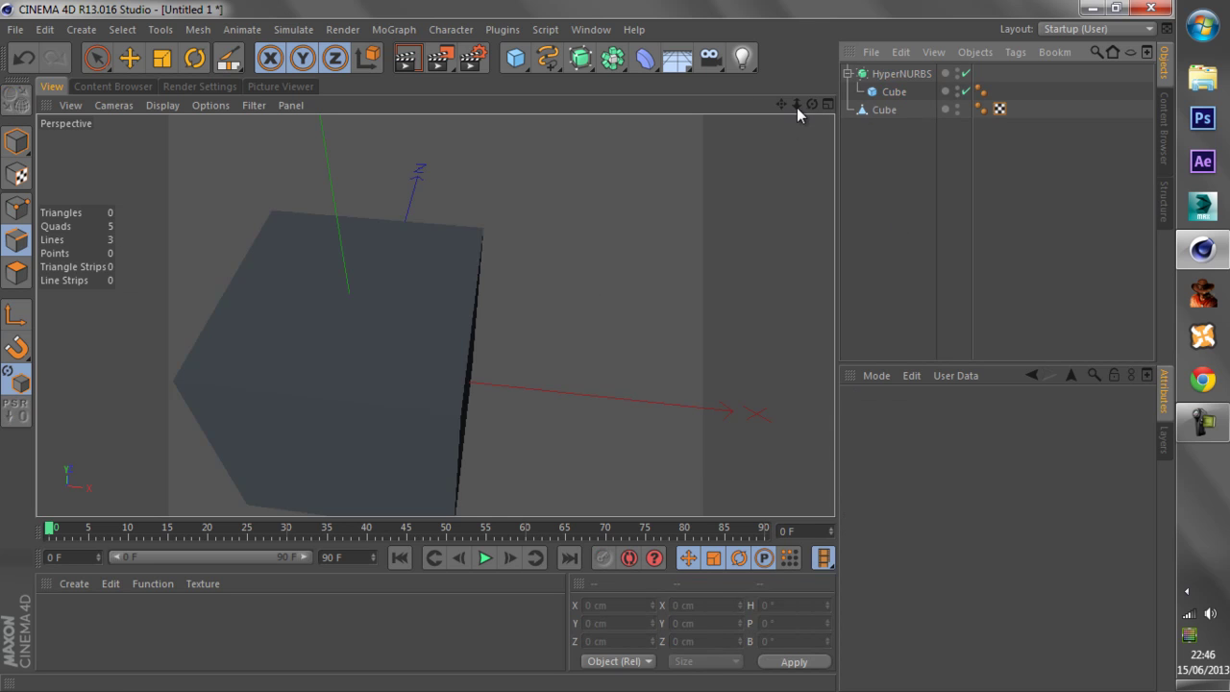
{"action": "left_click_drag", "start_coordinate": [811, 103], "coordinate": [580, 219]}
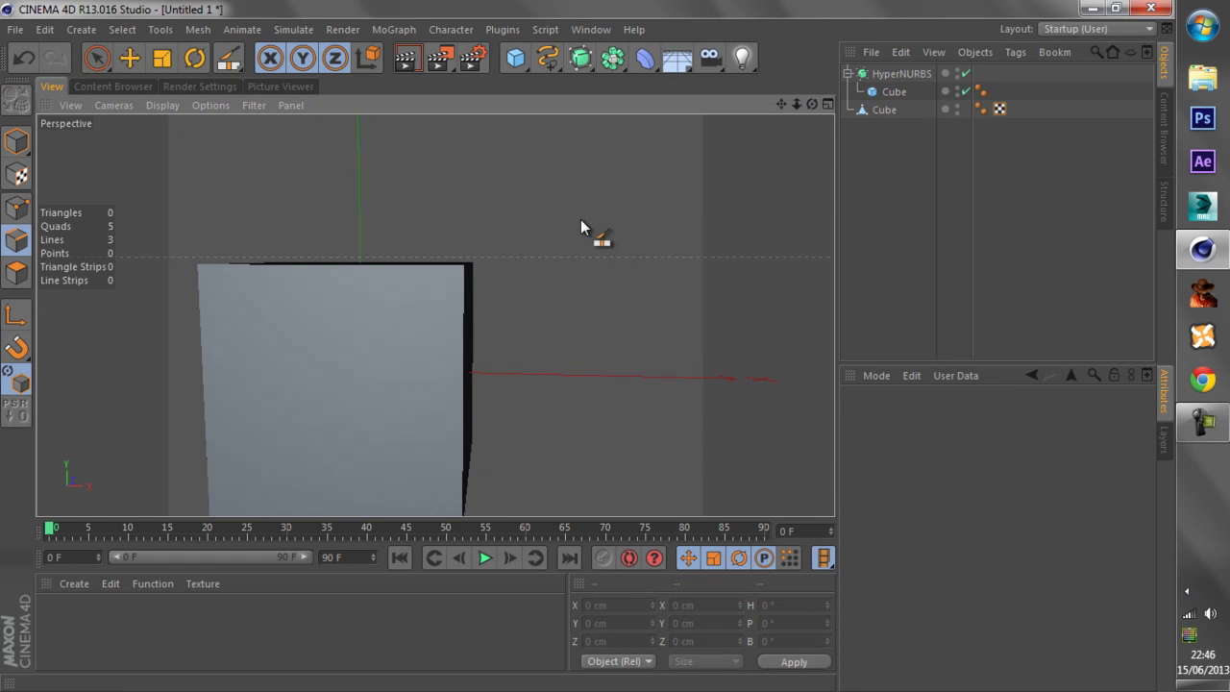
{"action": "left_click", "coordinate": [901, 75]}
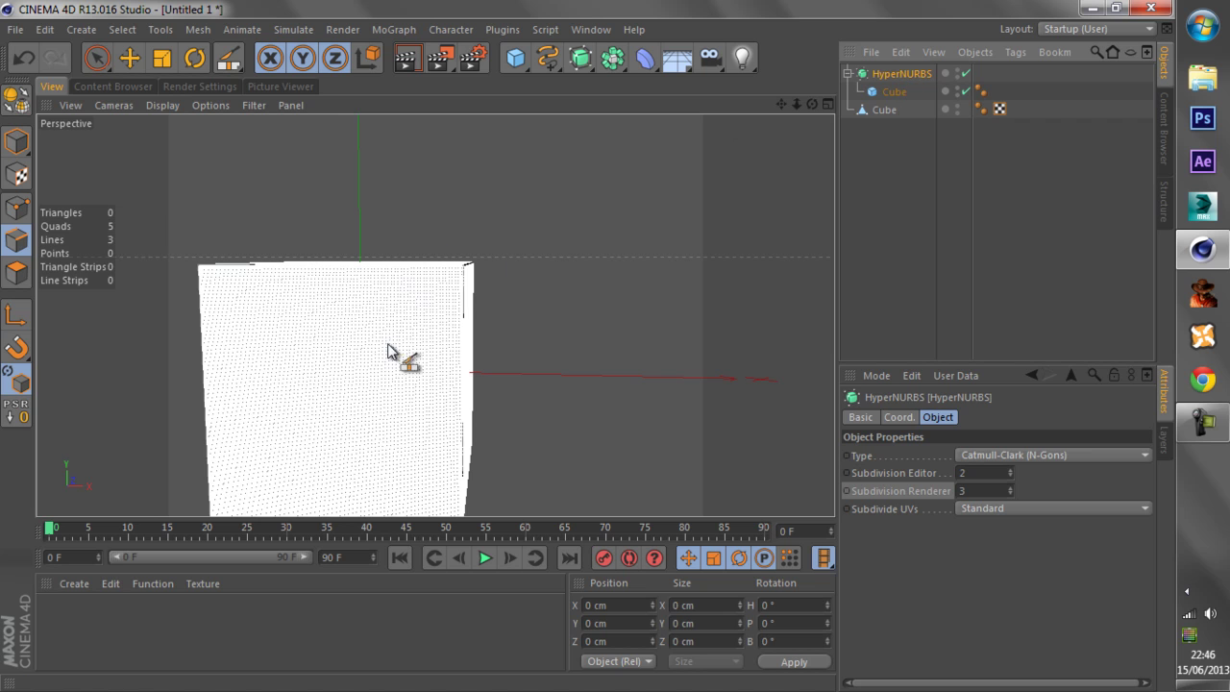
{"action": "scroll", "coordinate": [444, 309], "scroll_direction": "up", "scroll_amount": 6}
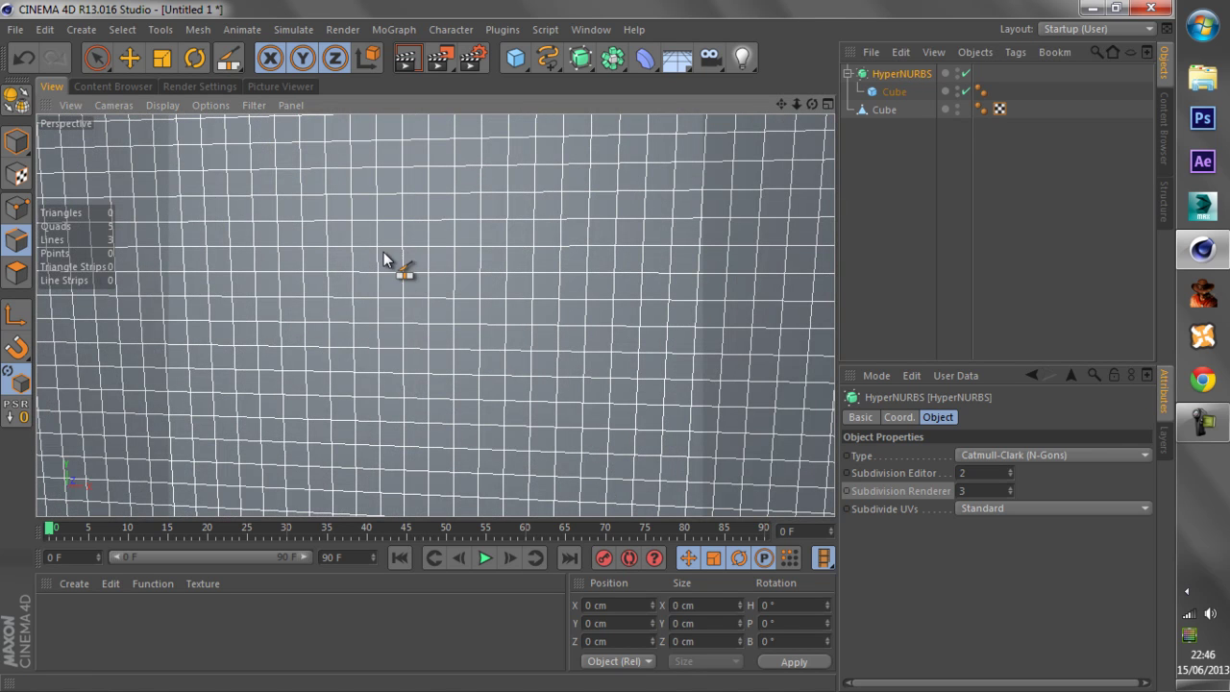
{"action": "scroll", "coordinate": [384, 245], "scroll_direction": "down", "scroll_amount": 8}
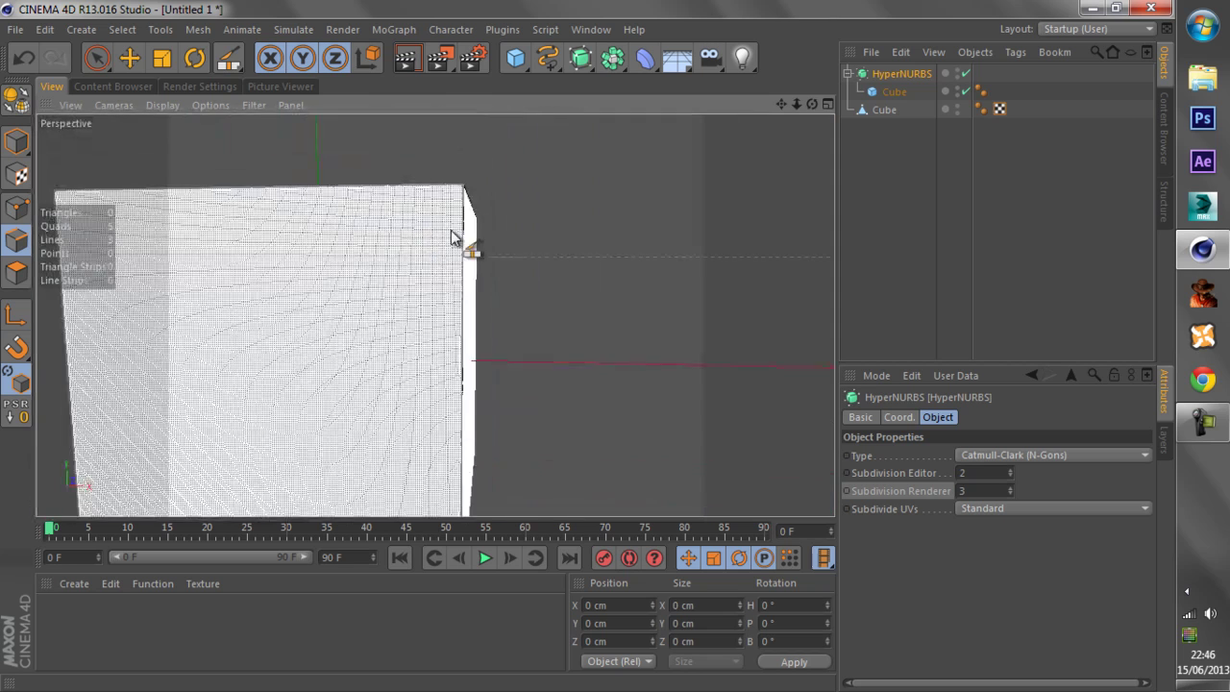
{"action": "scroll", "coordinate": [439, 200], "scroll_direction": "up", "scroll_amount": 6}
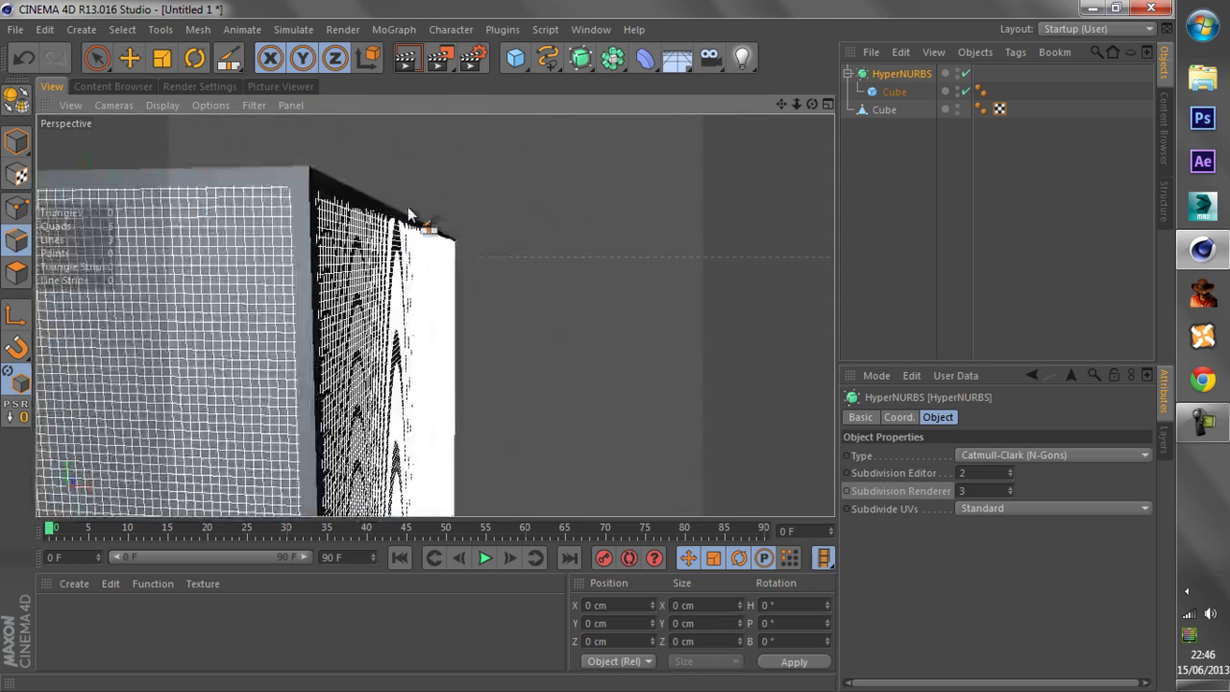
{"action": "scroll", "coordinate": [326, 200], "scroll_direction": "up", "scroll_amount": 2}
{"action": "left_click_drag", "start_coordinate": [324, 198], "coordinate": [293, 202], "text": "alt"}
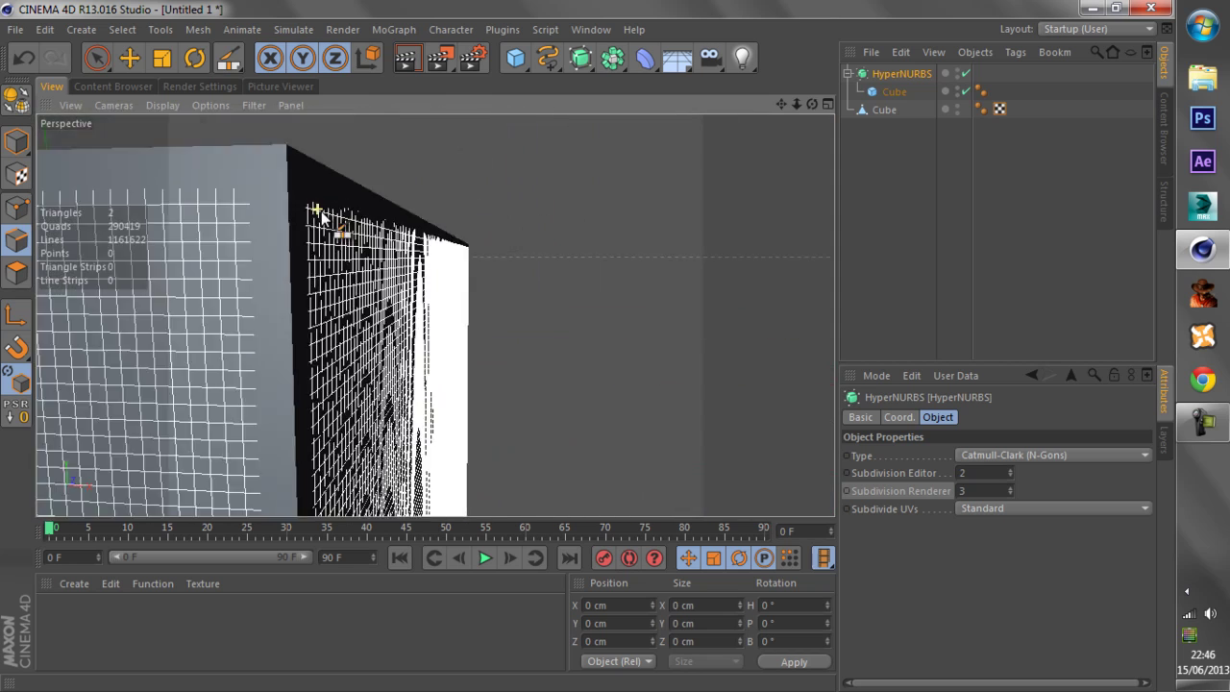
- Hide the knife-cut cube in the editor and renderer, and render the smoothed 55-segment cube in the Perspective view
{"action": "left_click", "coordinate": [957, 108]}
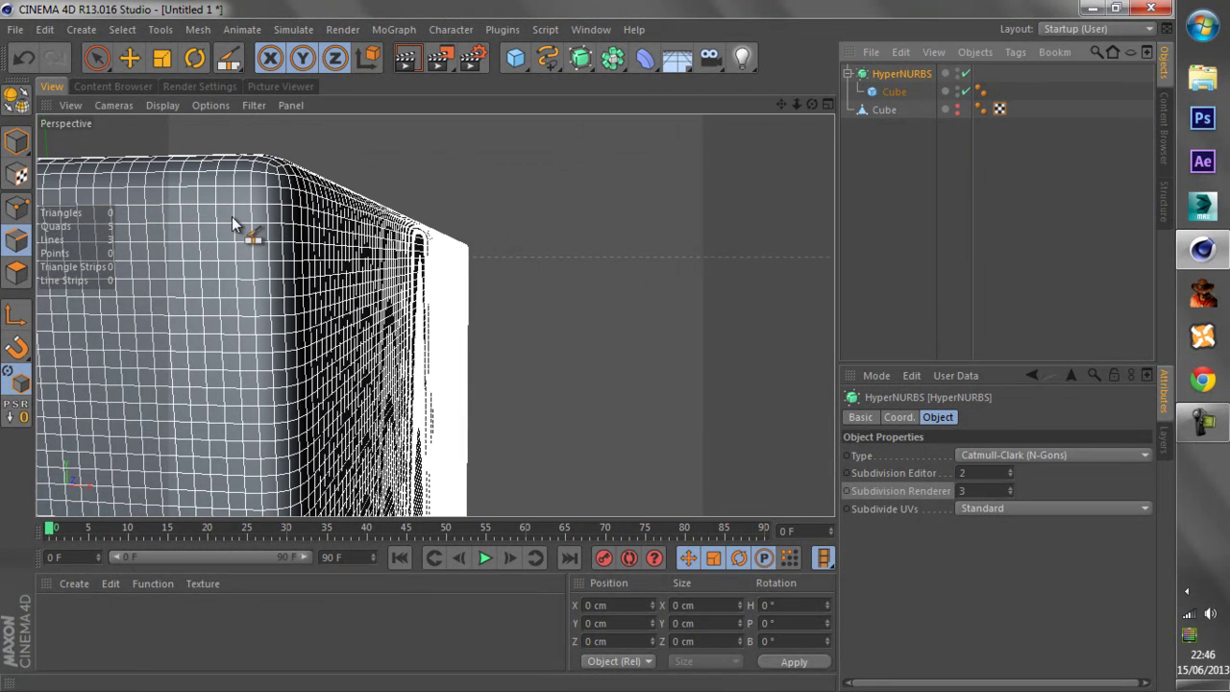
{"action": "left_click_drag", "start_coordinate": [239, 230], "coordinate": [231, 238], "text": "alt"}
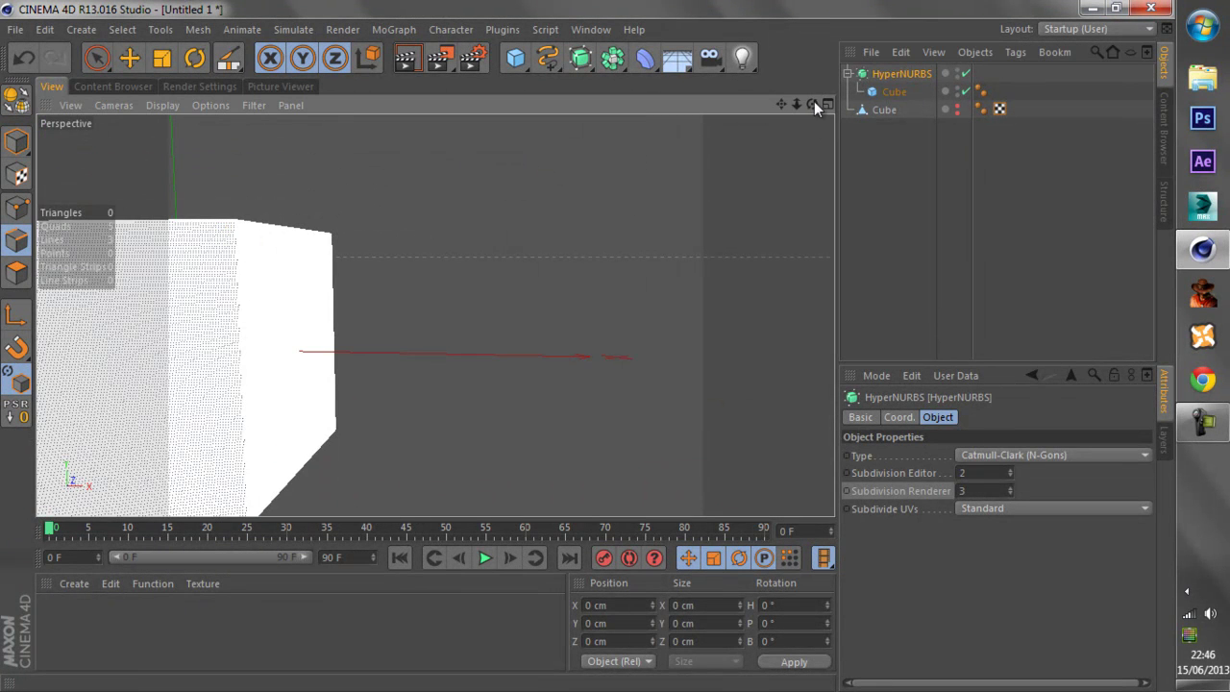
{"action": "mouse_move", "coordinate": [814, 101]}
{"action": "left_mouse_down"}
{"action": "mouse_move", "coordinate": [587, 347]}
{"action": "mouse_move", "coordinate": [808, 100]}
{"action": "left_mouse_up"}
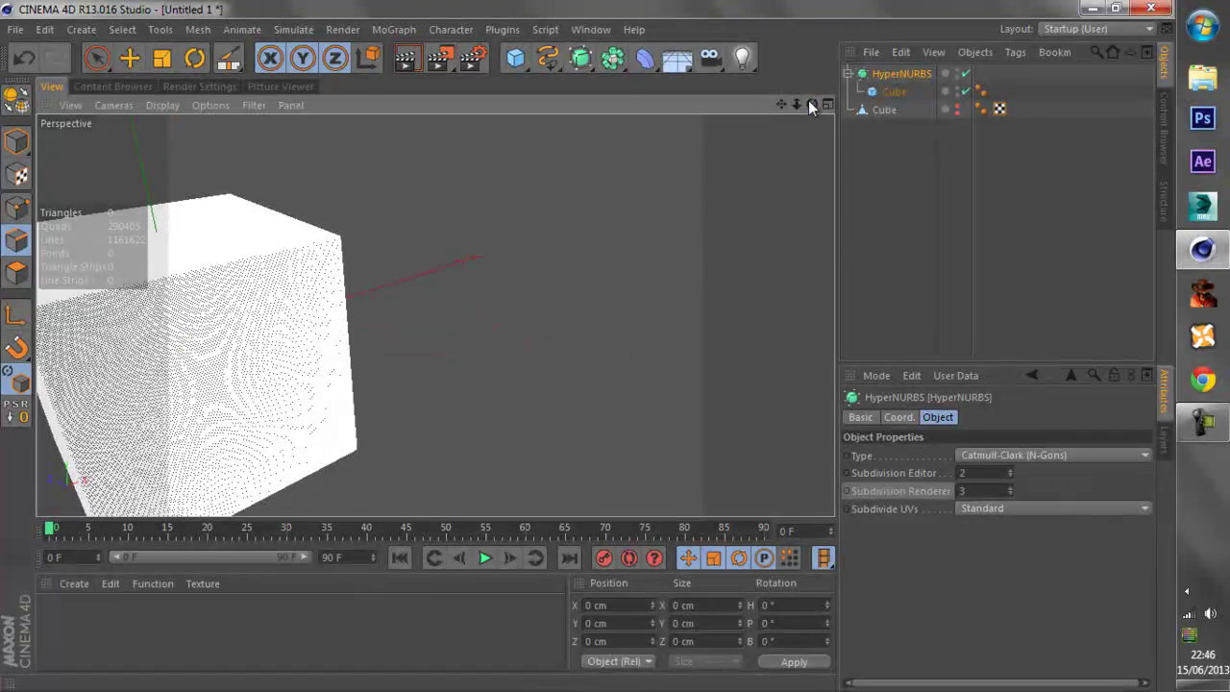
{"action": "left_click", "coordinate": [406, 65]}
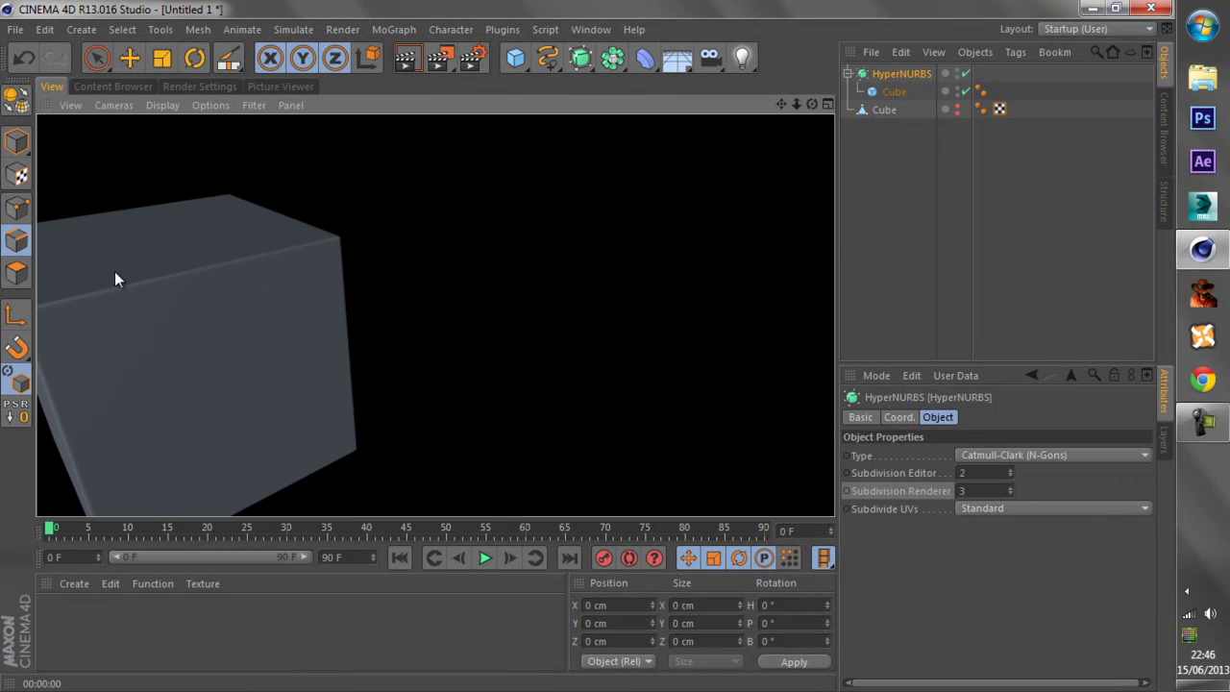
- Delete the 55-segment cube, put the knife-cut cube back inside the HyperNURBS and reset its visibility to default
{"action": "left_click", "coordinate": [890, 92]}
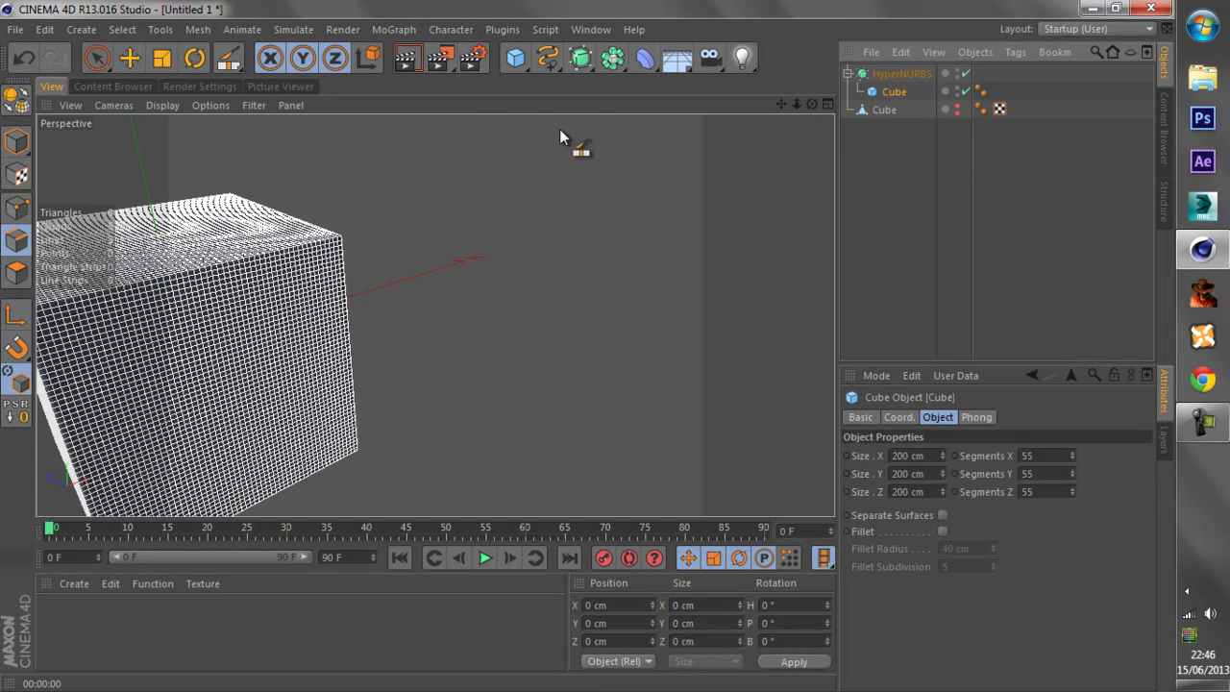
{"action": "left_click_drag", "start_coordinate": [783, 105], "coordinate": [646, 334]}
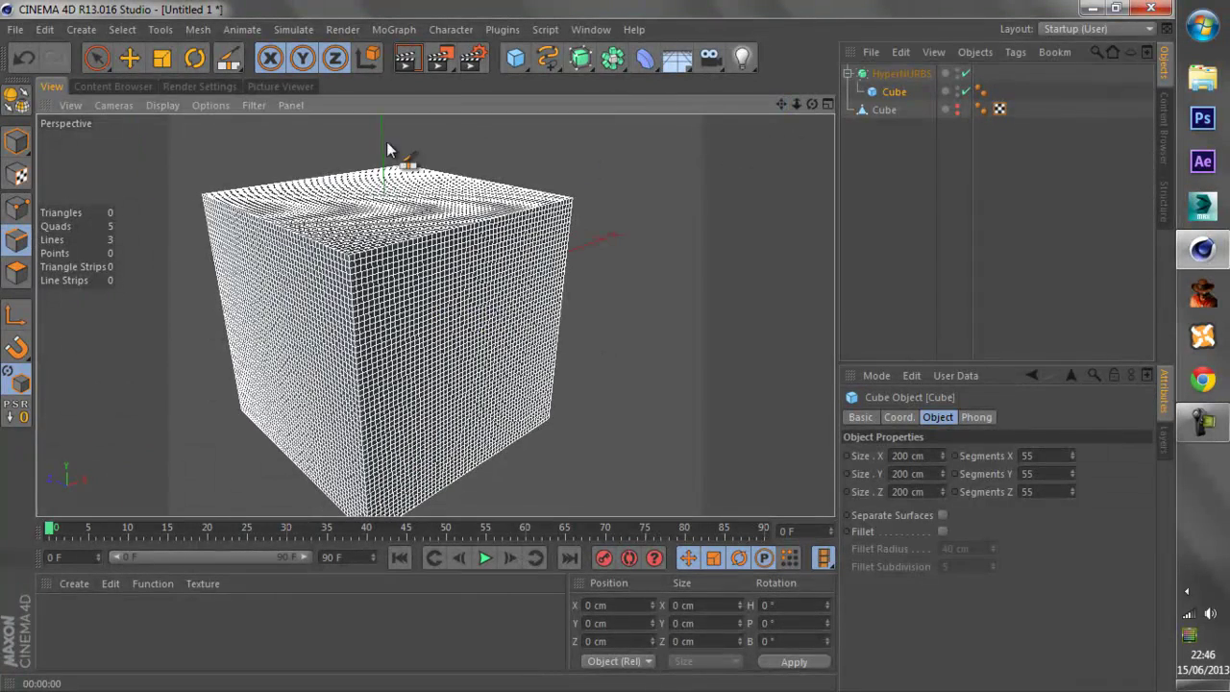
{"action": "left_click", "coordinate": [893, 94]}
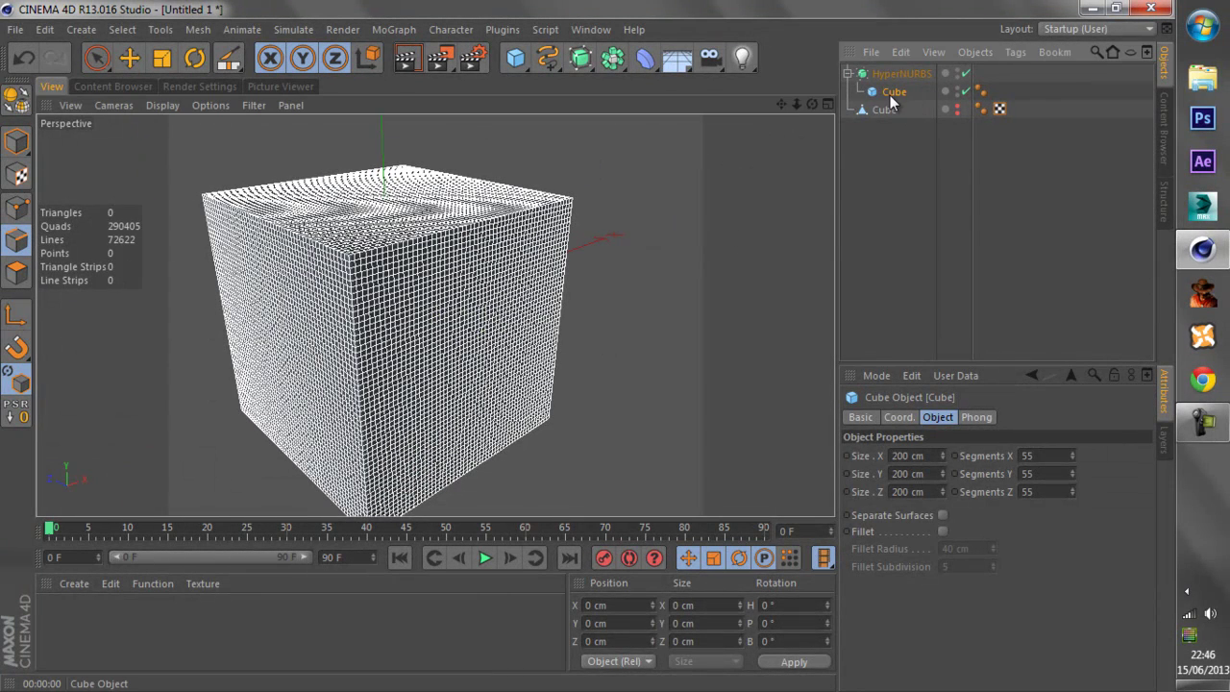
{"action": "key", "text": "Delete"}
{"action": "left_click_drag", "start_coordinate": [896, 73], "coordinate": [897, 75]}
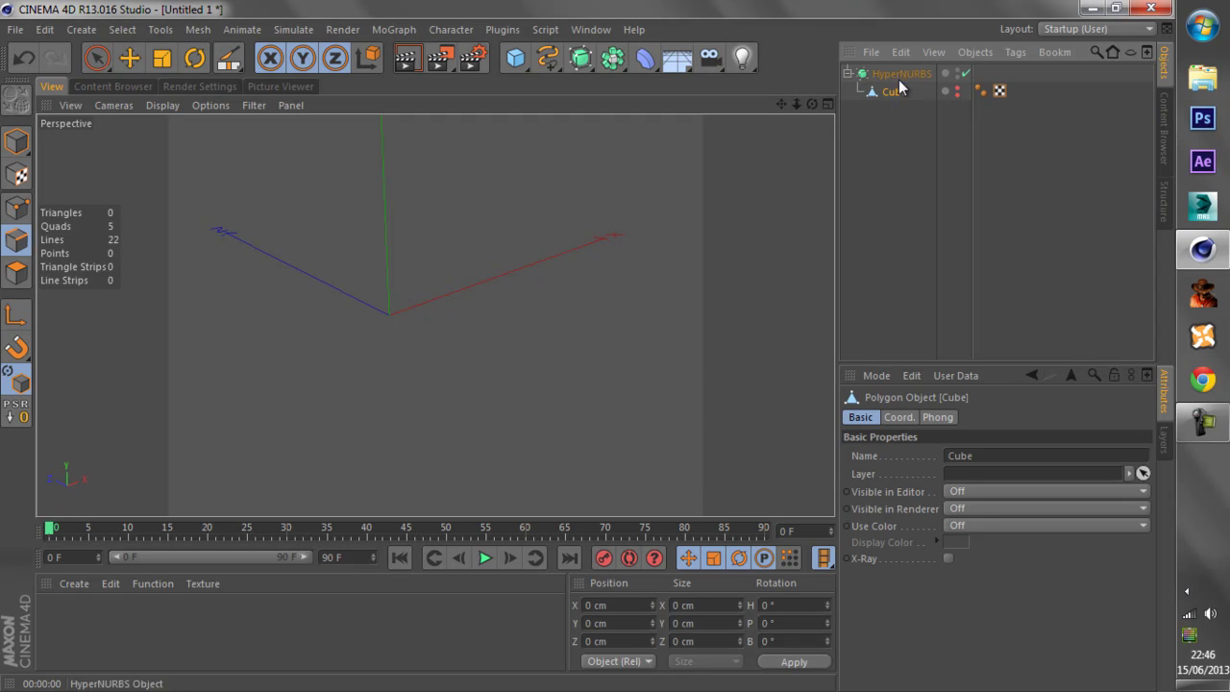
{"action": "left_click", "coordinate": [957, 91]}
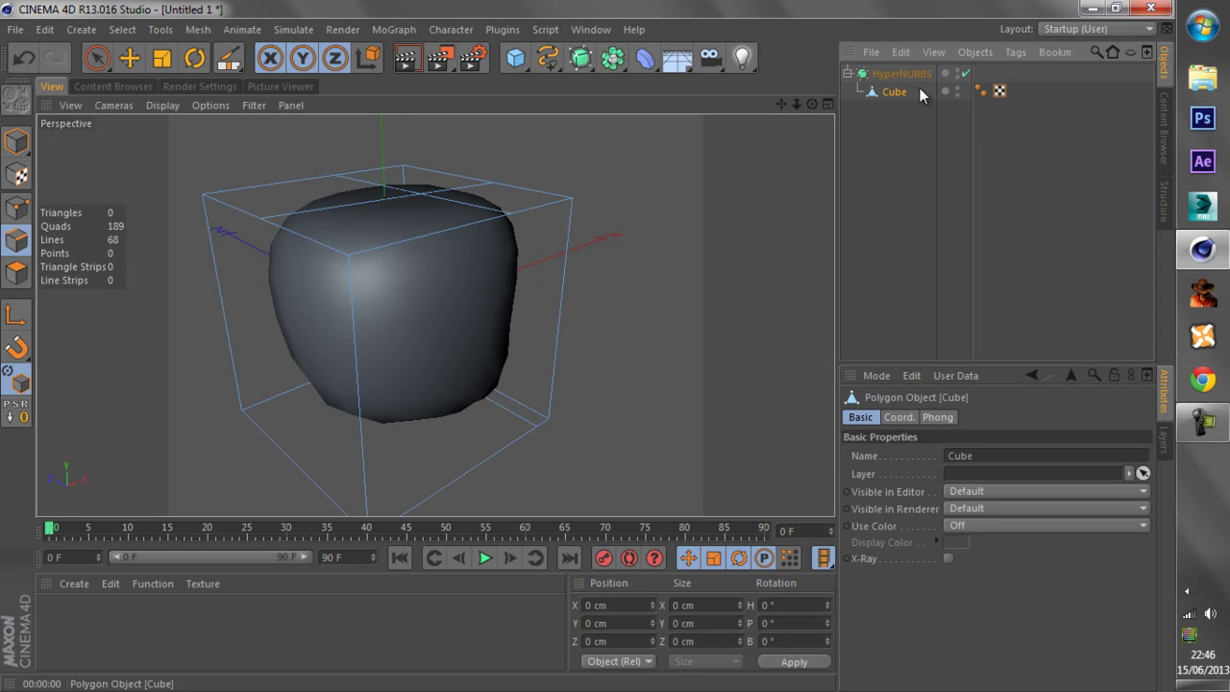
- Undo the 55-segment cube experiment and both top-face knife cuts, going back to the cube with only its first cut
{"action": "key", "text": "k"}
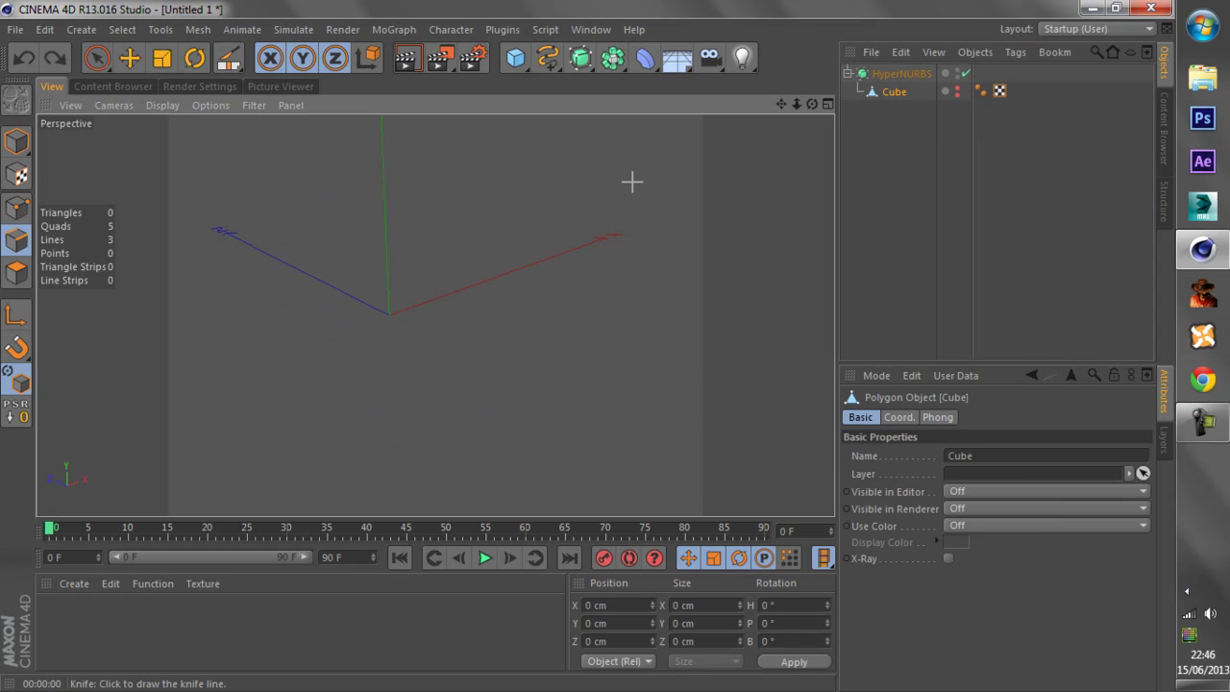
{"action": "key", "text": "ctrl+z"}
{"action": "key", "text": "ctrl+z"}
{"action": "key", "text": "ctrl+z"}
{"action": "key", "text": "ctrl+z"}
{"action": "key", "text": "ctrl+z"}
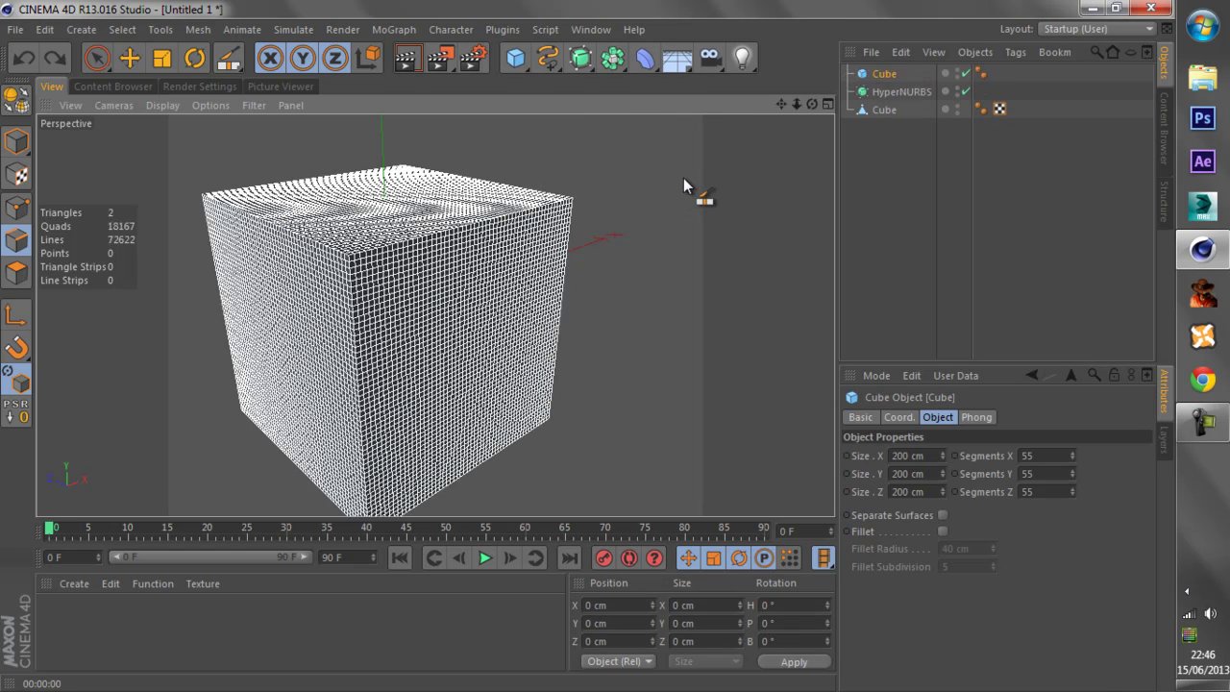
{"action": "key", "text": "ctrl+z"}
{"action": "key", "text": "ctrl+z"}
{"action": "key", "text": "ctrl+z"}
{"action": "key", "text": "ctrl+z"}
{"action": "key", "text": "ctrl+z"}
{"action": "key", "text": "ctrl+z"}
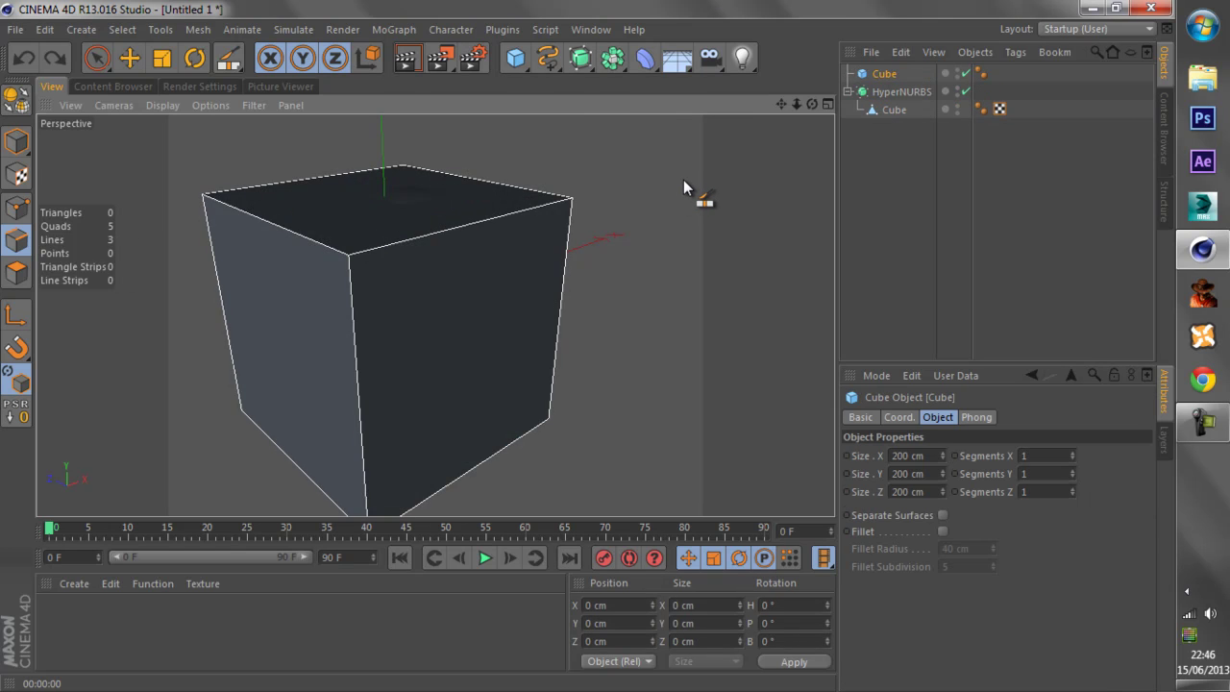
{"action": "key", "text": "ctrl+z"}
{"action": "key", "text": "ctrl+z"}
{"action": "key", "text": "ctrl+z"}
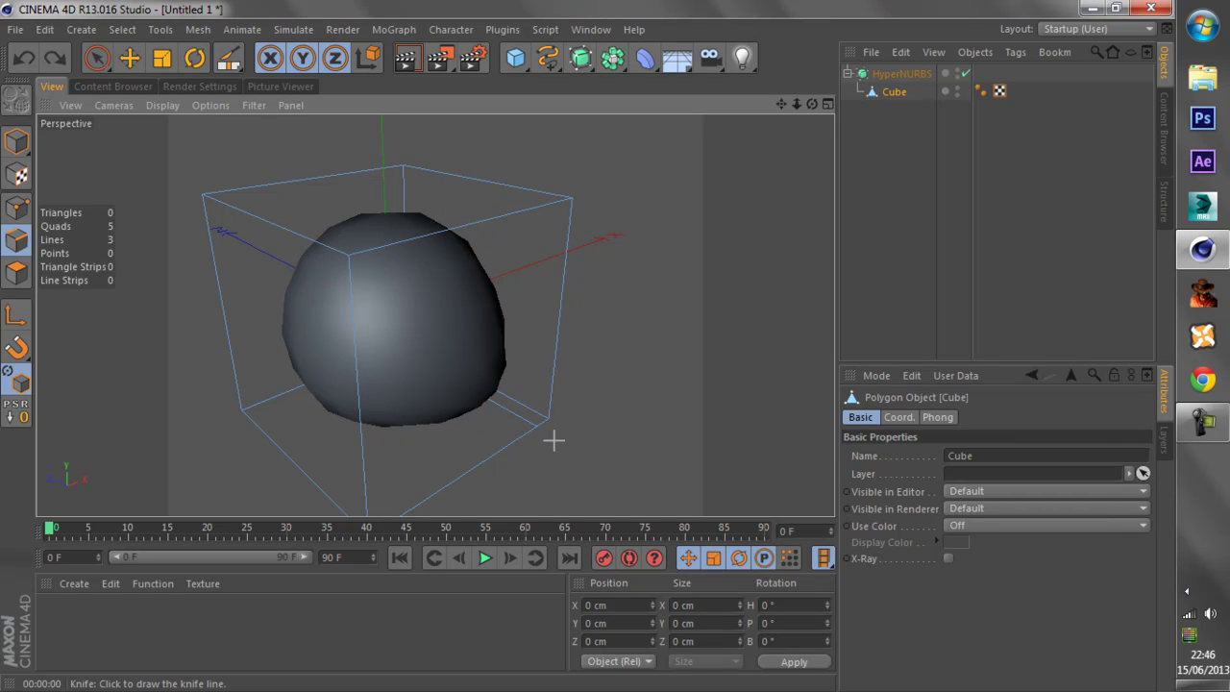
- Cut the cube's +X face with a Knife line just above and parallel to its bottom edge
{"action": "left_click_drag", "start_coordinate": [811, 106], "coordinate": [494, 384]}
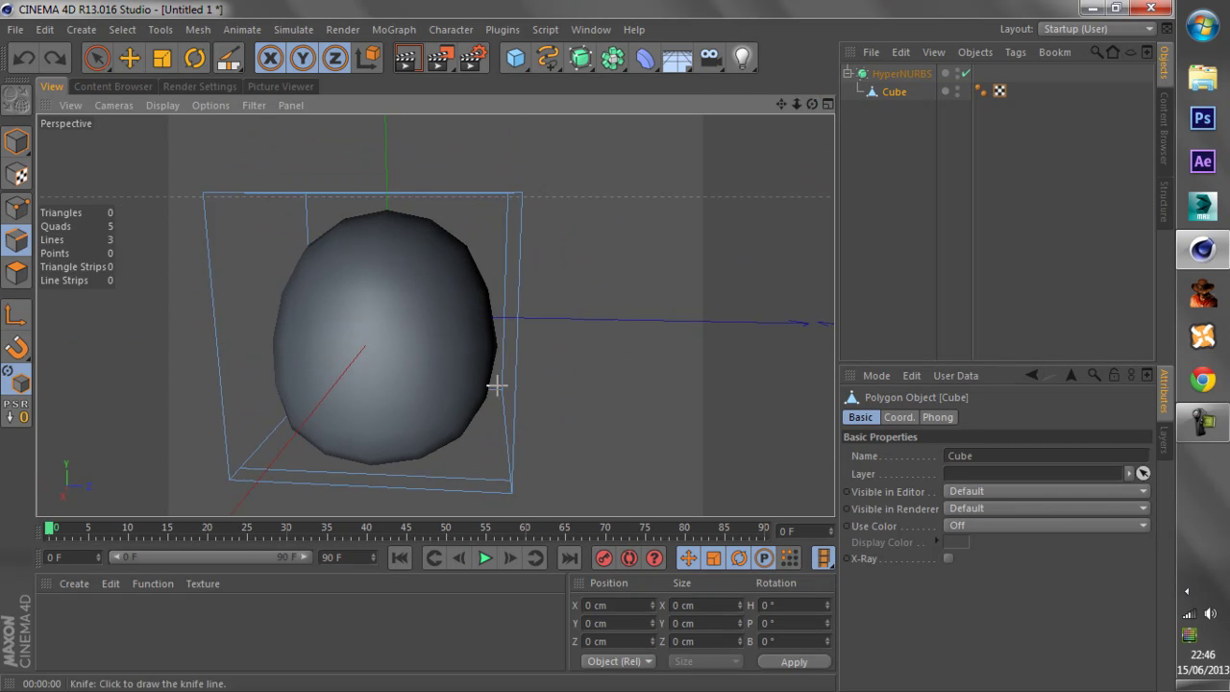
{"action": "mouse_move", "coordinate": [227, 469]}
{"action": "left_mouse_down"}
{"action": "mouse_move", "coordinate": [530, 493]}
{"action": "mouse_move", "coordinate": [486, 482]}
{"action": "mouse_move", "coordinate": [514, 481]}
{"action": "left_mouse_up"}
{"action": "mouse_move", "coordinate": [593, 344]}
{"action": "left_mouse_down", "text": "alt"}
{"action": "mouse_move", "coordinate": [562, 346]}
{"action": "mouse_move", "coordinate": [587, 347]}
{"action": "mouse_move", "coordinate": [582, 356]}
{"action": "left_mouse_up", "text": "alt"}
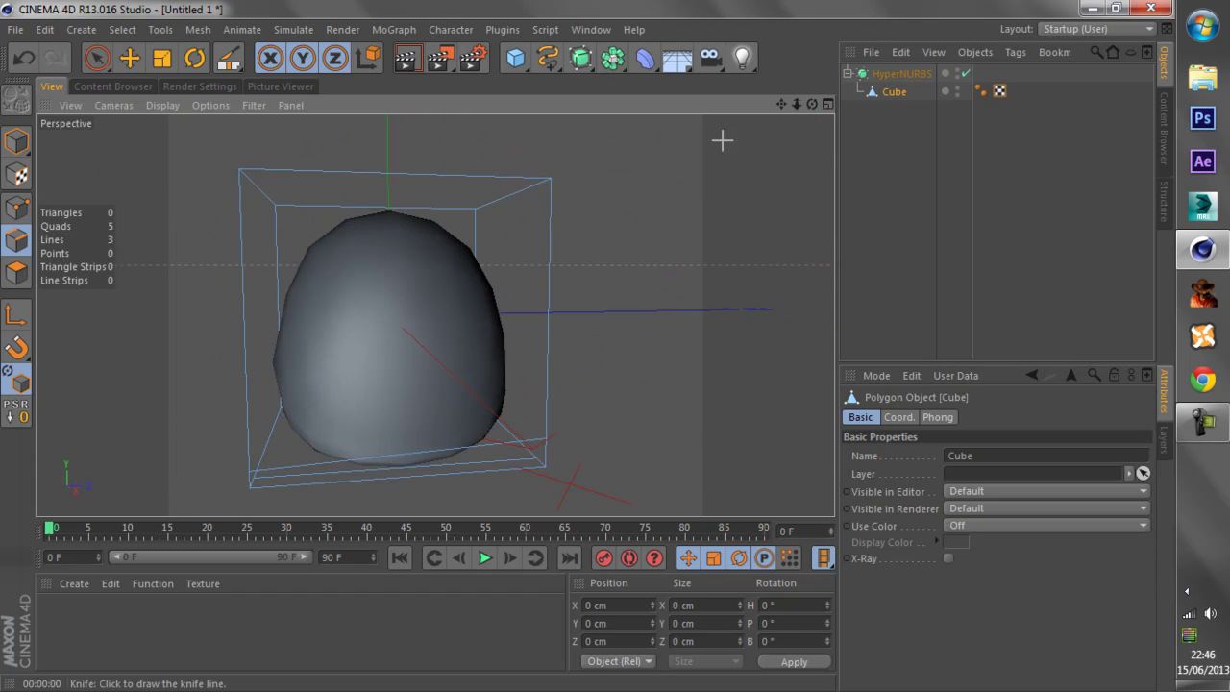
- Undo the last knife cut and, in the Right view, cut through the whole cube just above and parallel to its bottom edge
{"action": "middle_click", "coordinate": [543, 290]}
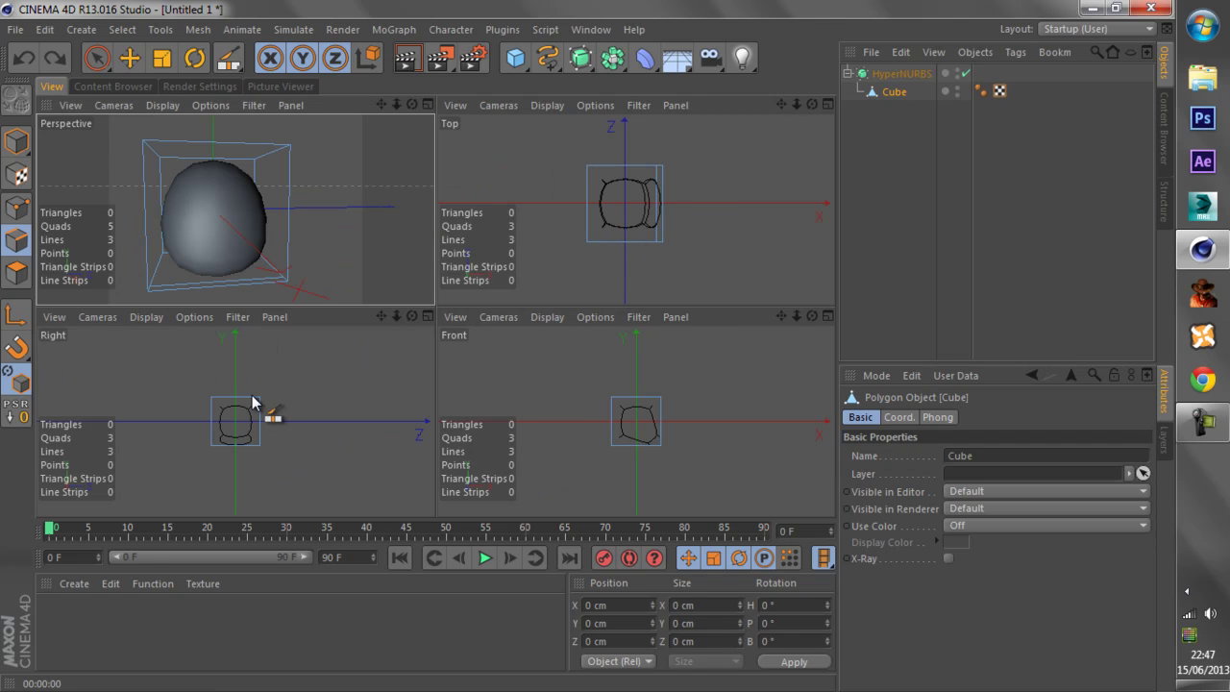
{"action": "middle_click", "coordinate": [184, 217]}
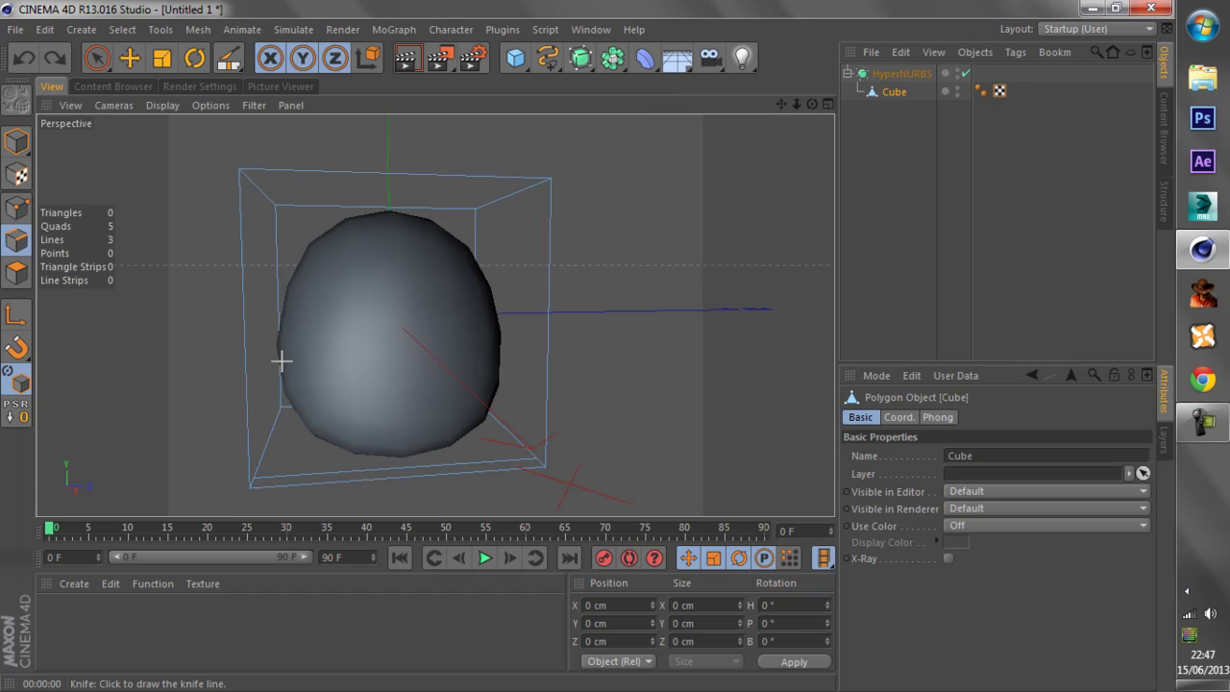
{"action": "left_click_drag", "start_coordinate": [812, 104], "coordinate": [560, 331]}
{"action": "middle_click", "coordinate": [557, 307]}
{"action": "middle_click", "coordinate": [292, 425]}
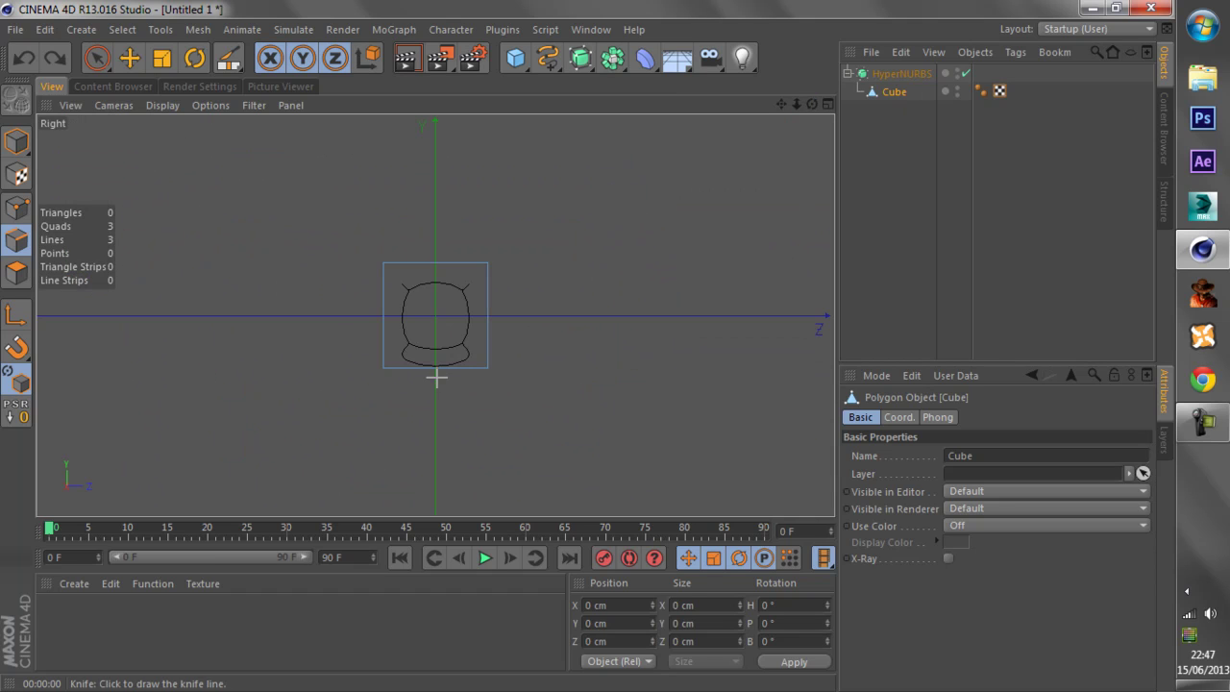
{"action": "scroll", "coordinate": [435, 378], "scroll_direction": "up", "scroll_amount": 5}
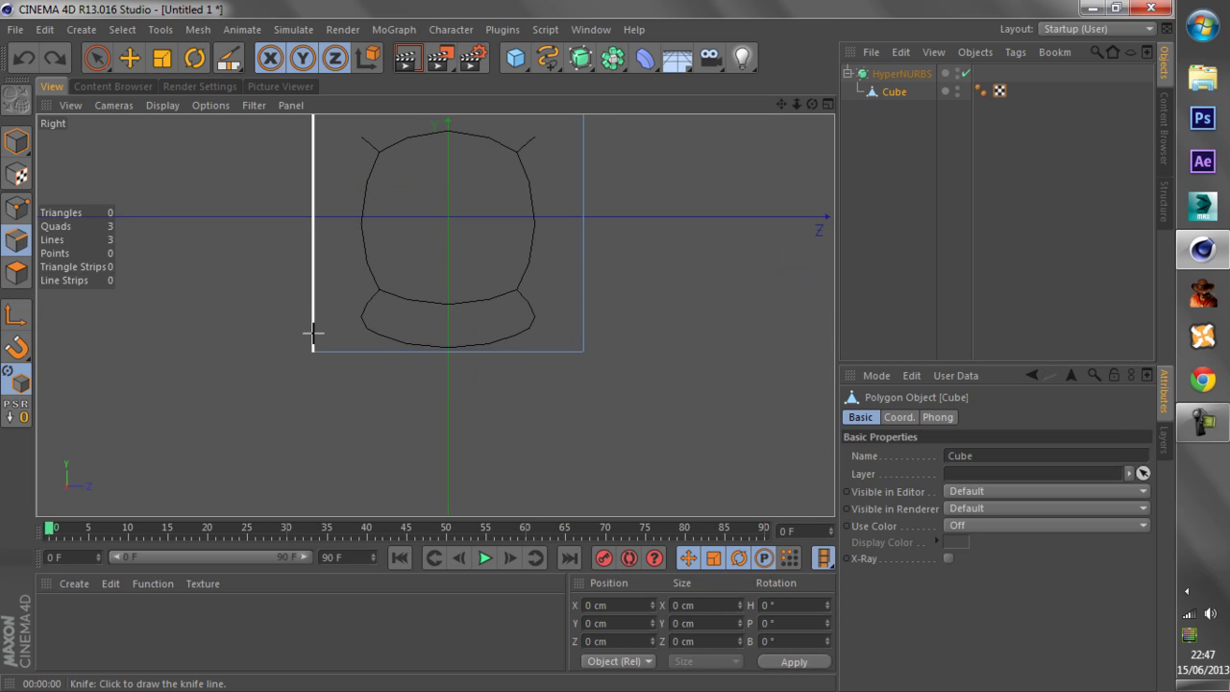
{"action": "left_click_drag", "start_coordinate": [313, 333], "coordinate": [673, 337]}
{"action": "middle_click", "coordinate": [463, 331]}
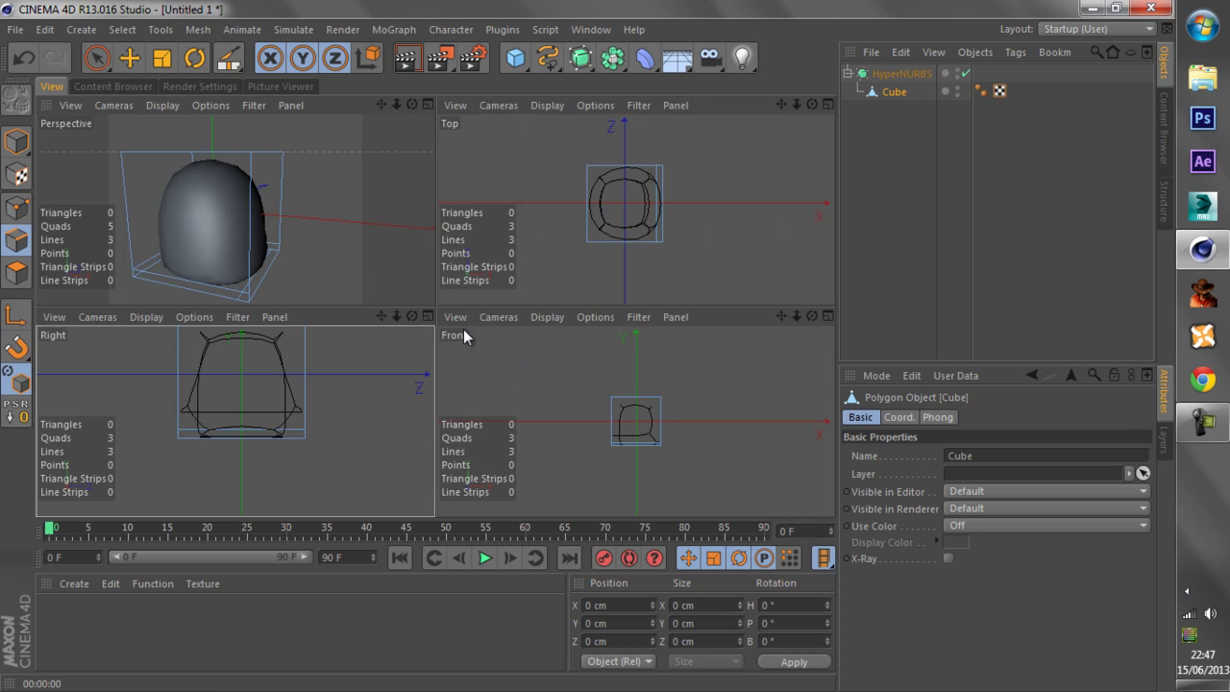
- Examine the smoothed shape from several angles in the Perspective view, including the HyperNURBS subdivision mesh, and reselect the Cube
{"action": "middle_click", "coordinate": [140, 287]}
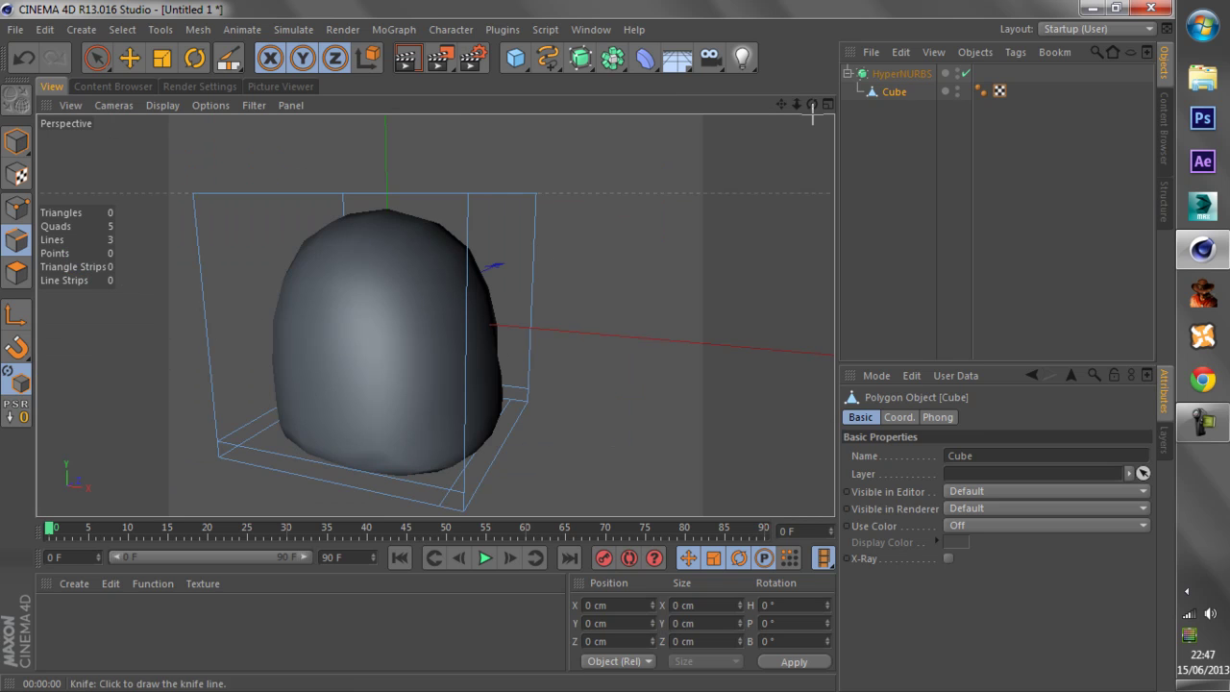
{"action": "left_click_drag", "start_coordinate": [811, 105], "coordinate": [587, 343]}
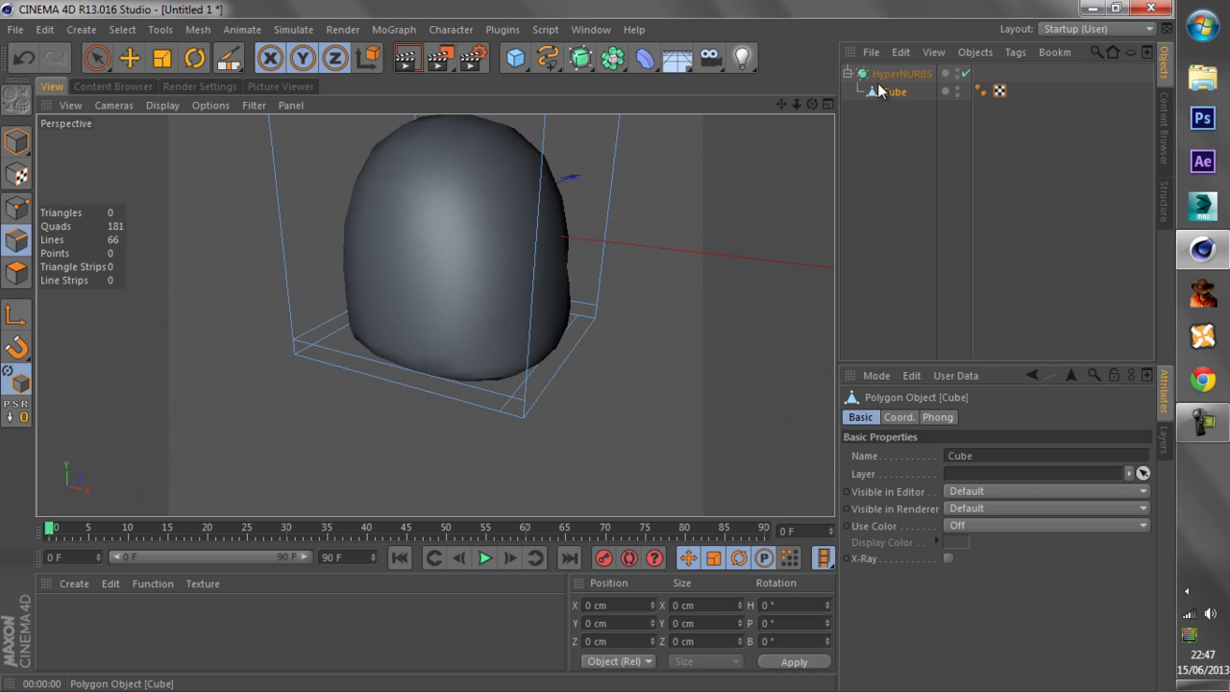
{"action": "left_click", "coordinate": [888, 74]}
{"action": "left_click_drag", "start_coordinate": [816, 102], "coordinate": [592, 351]}
{"action": "left_click_drag", "start_coordinate": [782, 102], "coordinate": [783, 160]}
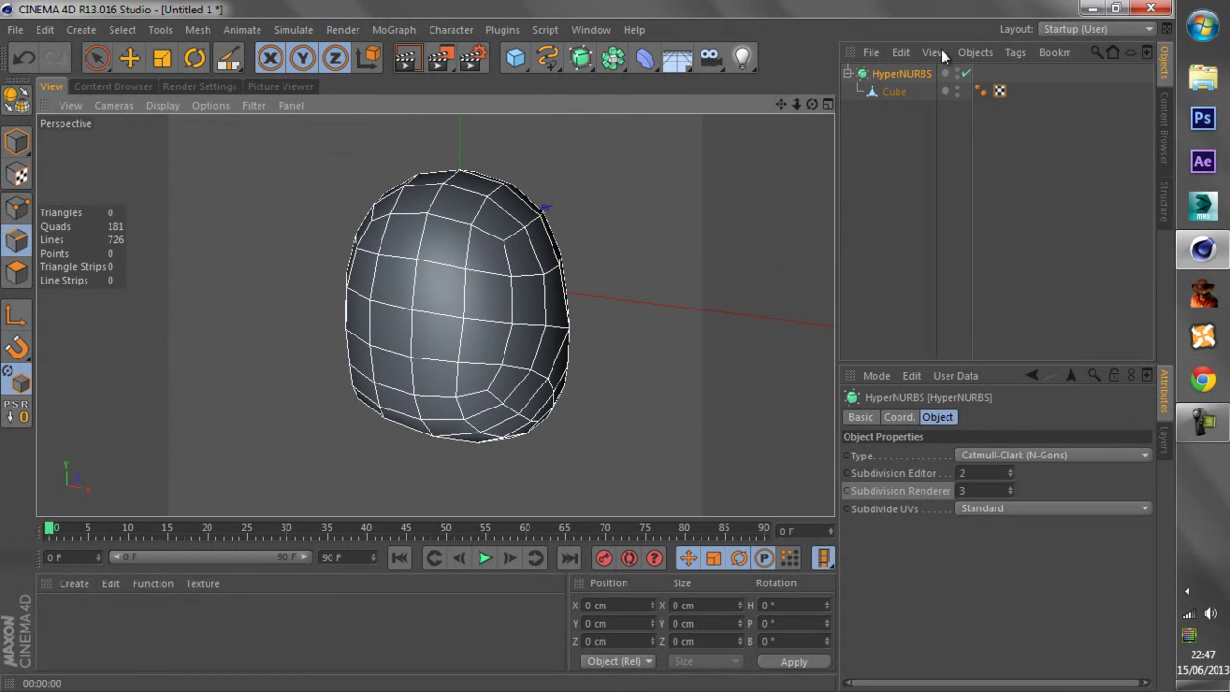
{"action": "left_click", "coordinate": [890, 91]}
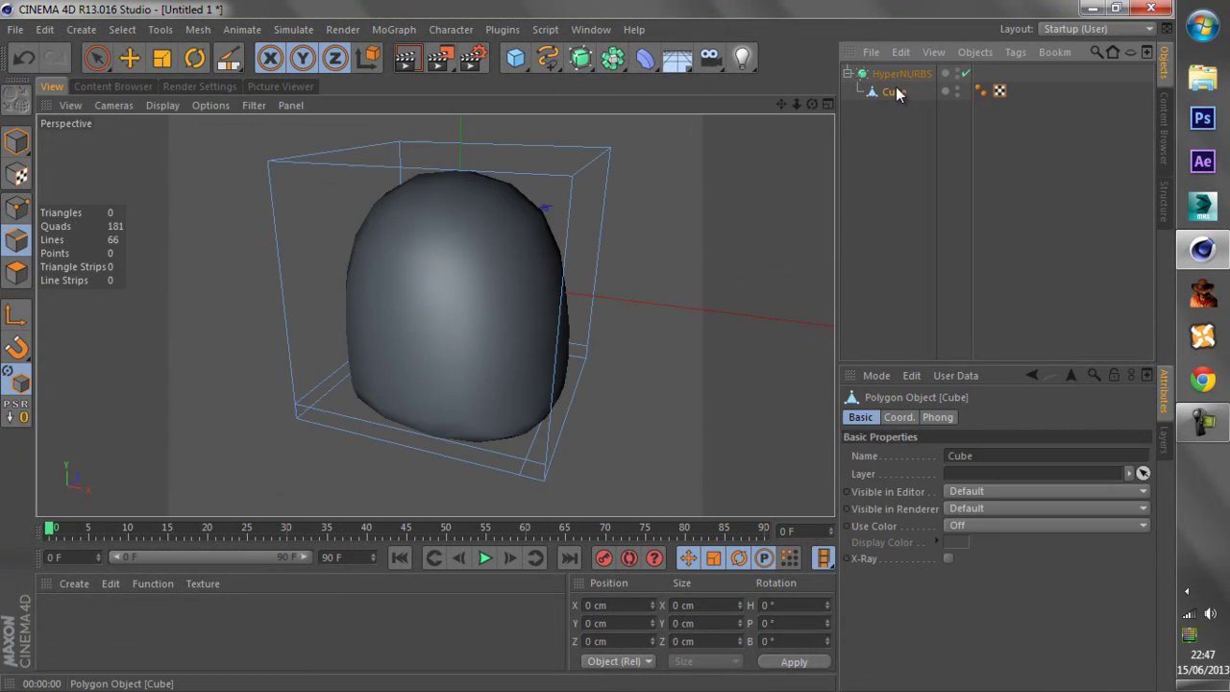
{"action": "key", "text": "k"}
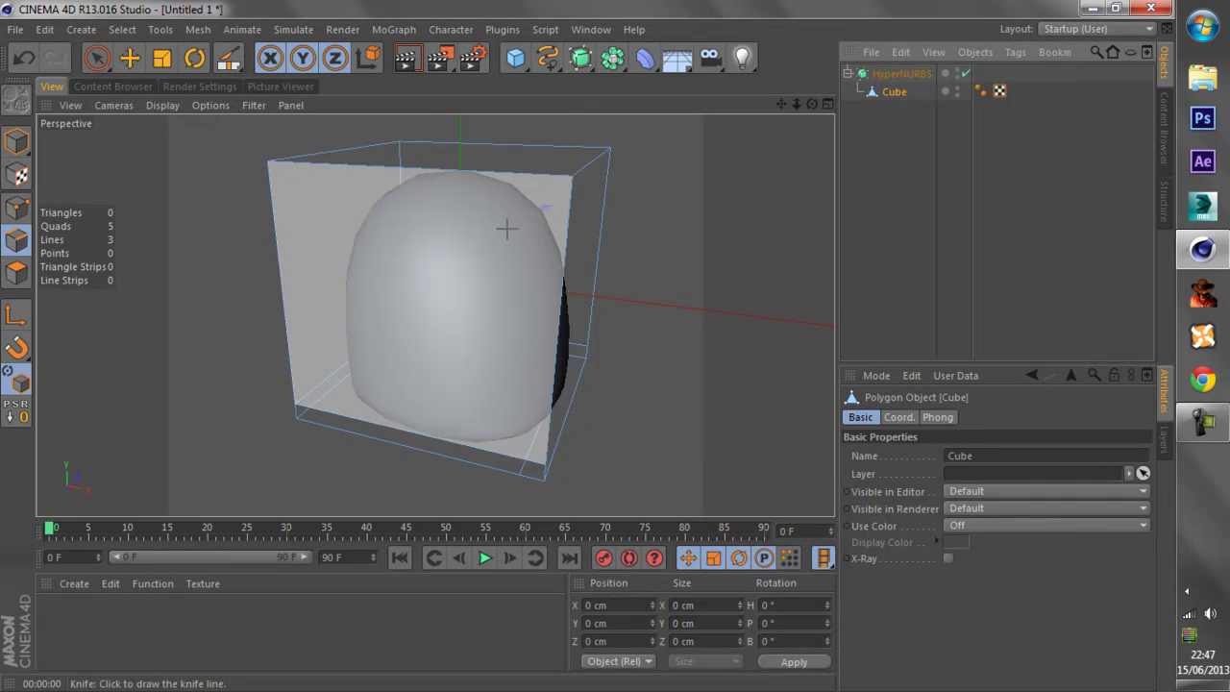
{"action": "right_click", "coordinate": [686, 254]}
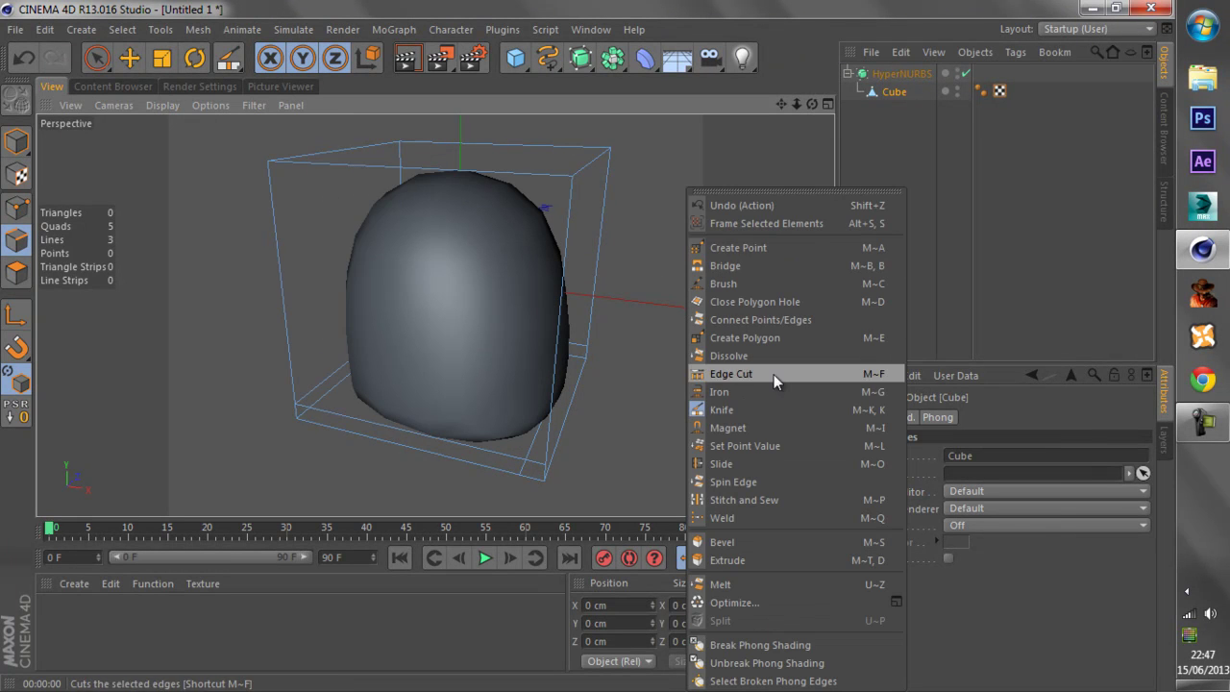
{"action": "right_click", "coordinate": [948, 257]}
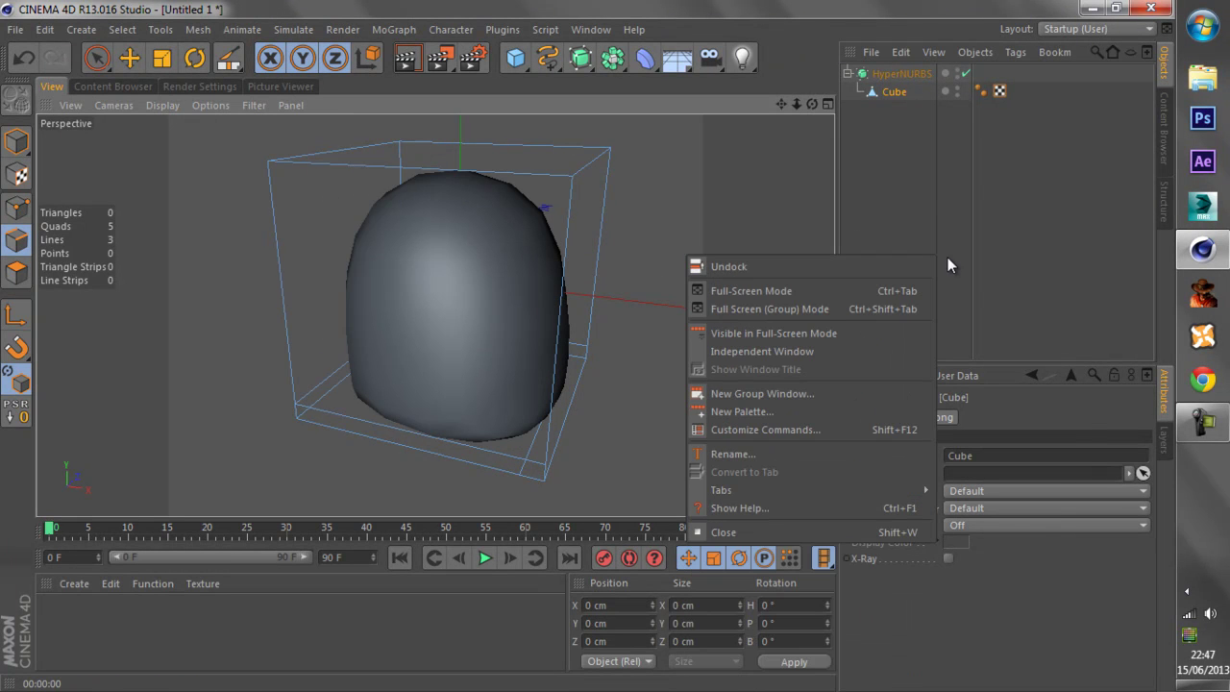
{"action": "left_click", "coordinate": [901, 190]}
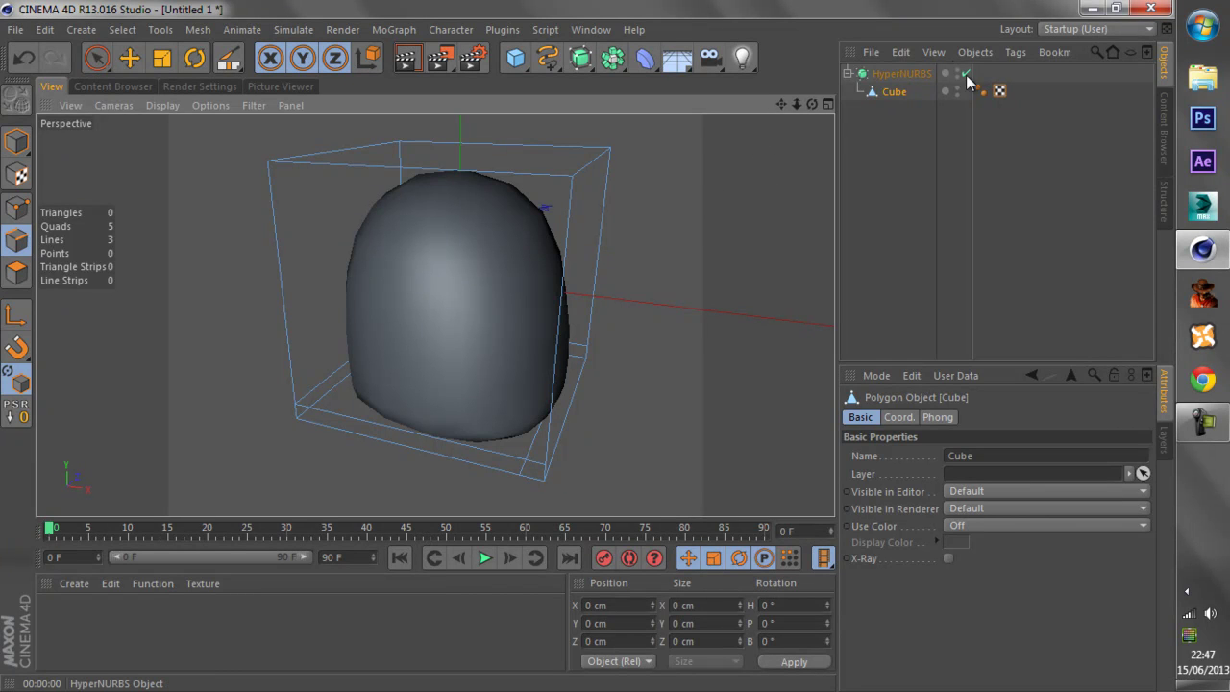
- Move the Cube out of the HyperNURBS to the top level of the object hierarchy and keep it selected
{"action": "left_click", "coordinate": [881, 76]}
{"action": "left_click_drag", "start_coordinate": [892, 94], "coordinate": [890, 114]}
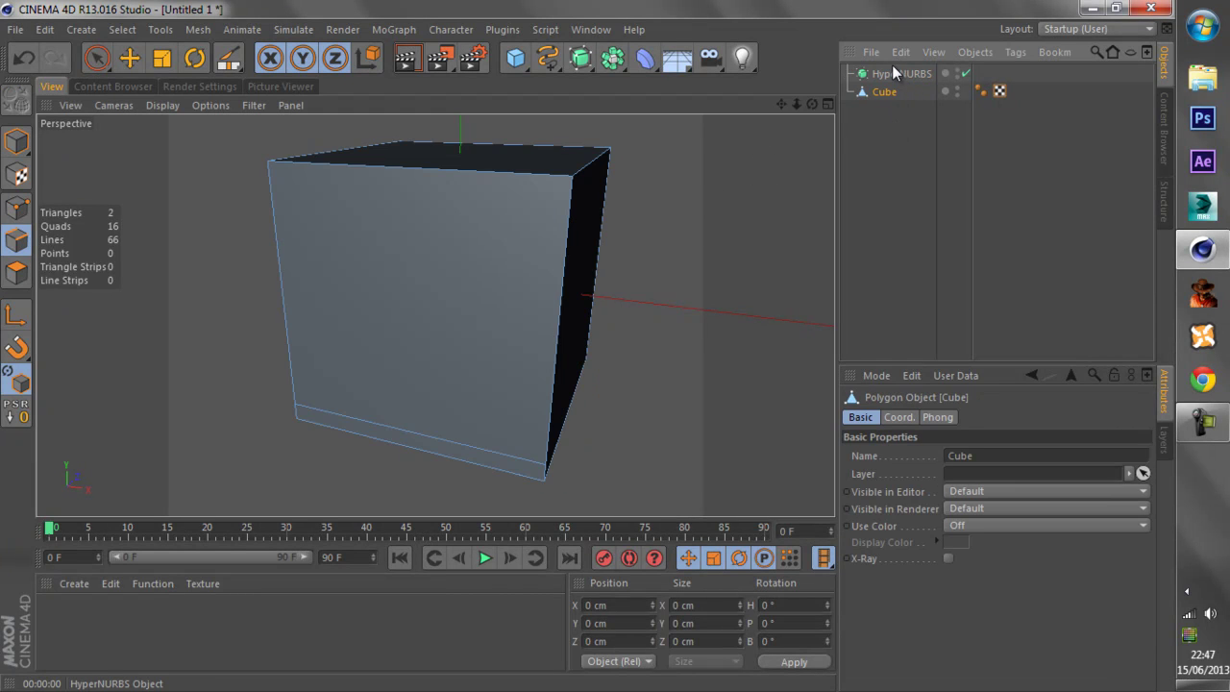
{"action": "left_click", "coordinate": [892, 75]}
{"action": "left_click", "coordinate": [884, 92]}
{"action": "left_click_drag", "start_coordinate": [580, 57], "coordinate": [865, 141]}
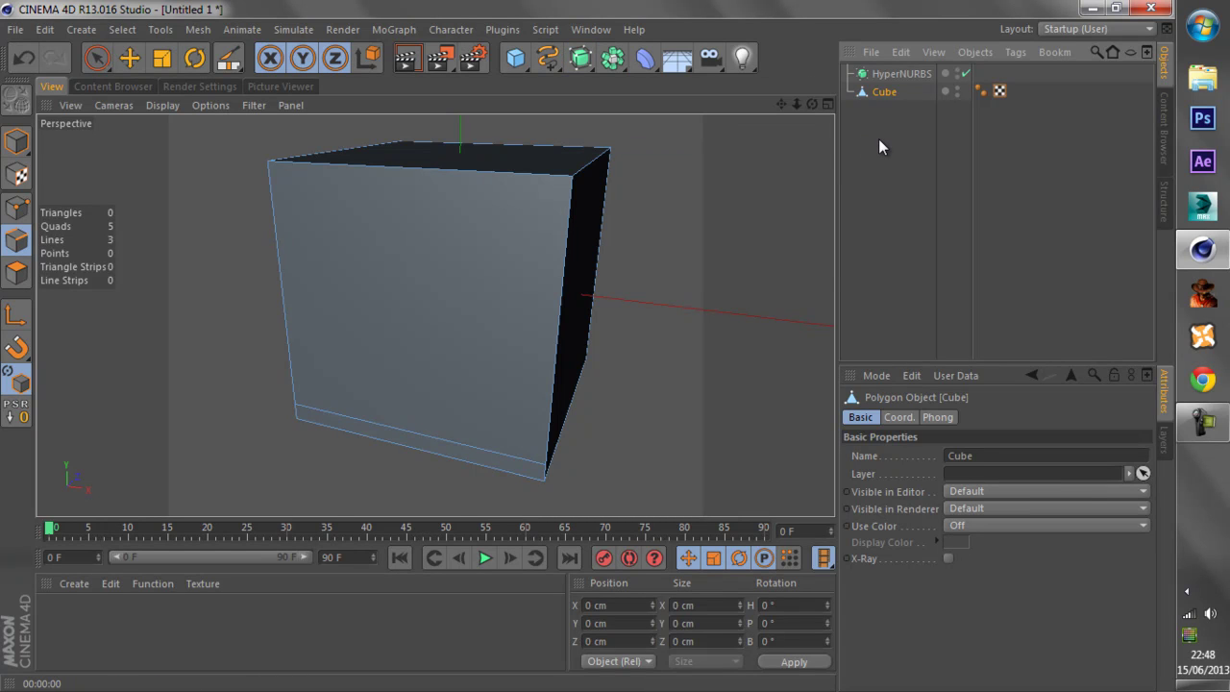